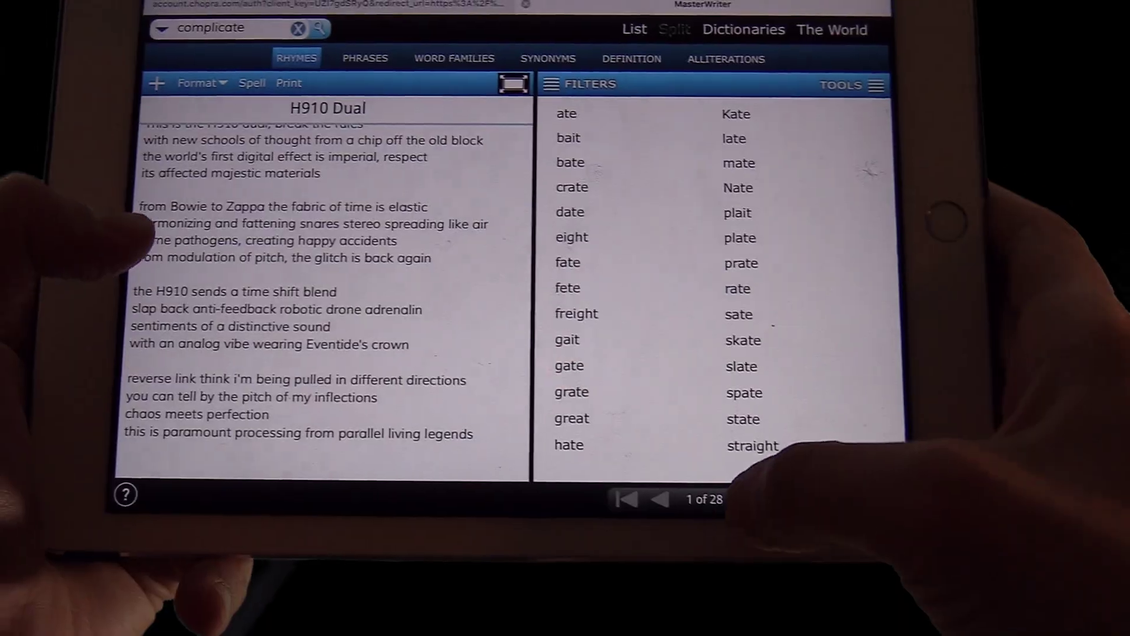
Step: Page twice through the rhyme list, then scroll through the Awesome Frost Valley lyrics on the phone
left_click(759, 509)
left_click(759, 509)
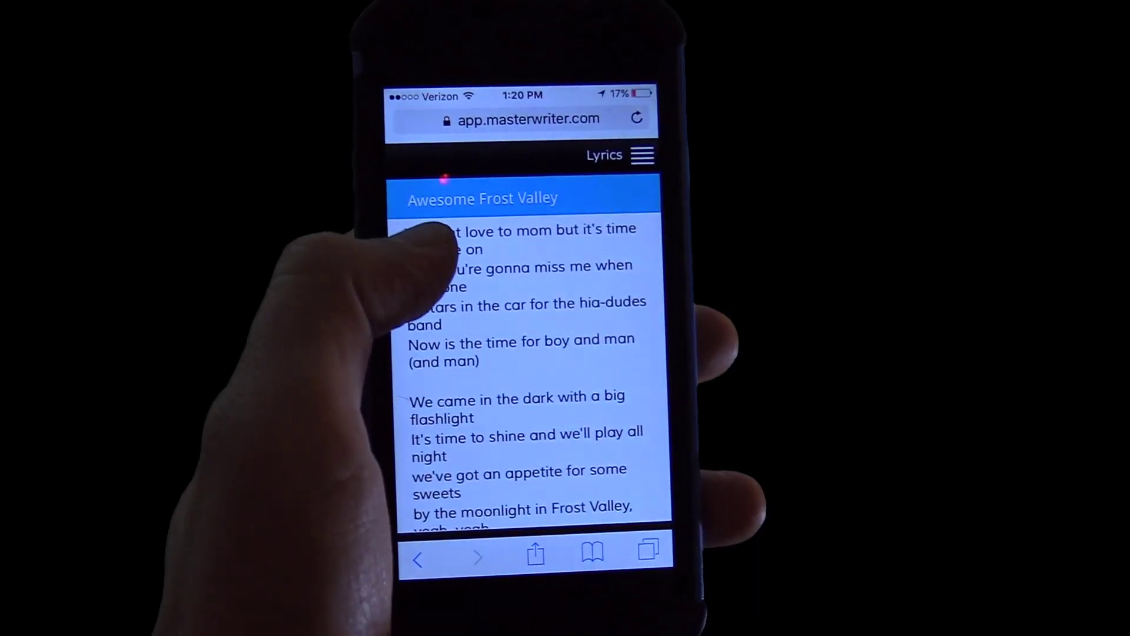
scroll(542, 382, "down", 3)
scroll(530, 383, "down", 10)
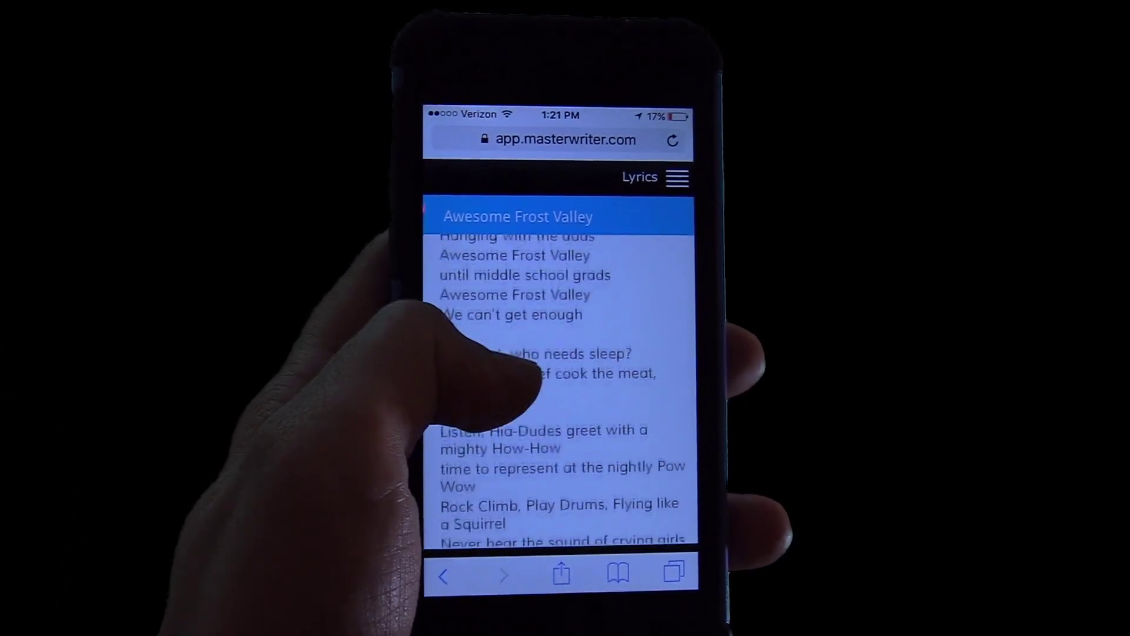
Step: Log in to MasterWriter and open the song 'Bad News' in Split view
scroll(530, 353, "down", 5)
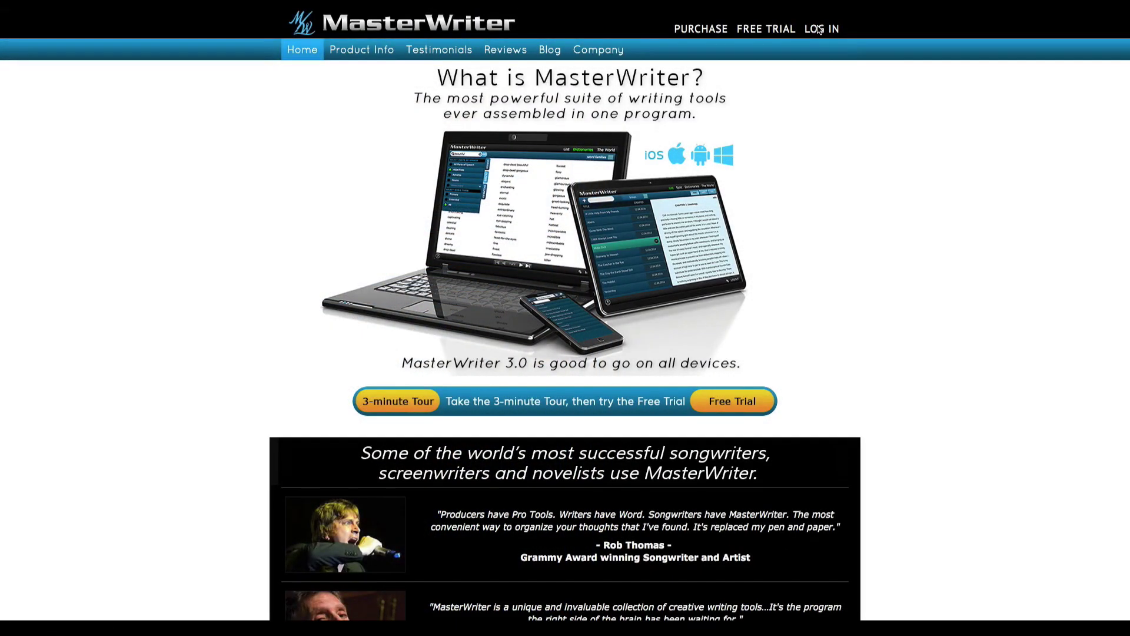
left_click(819, 29)
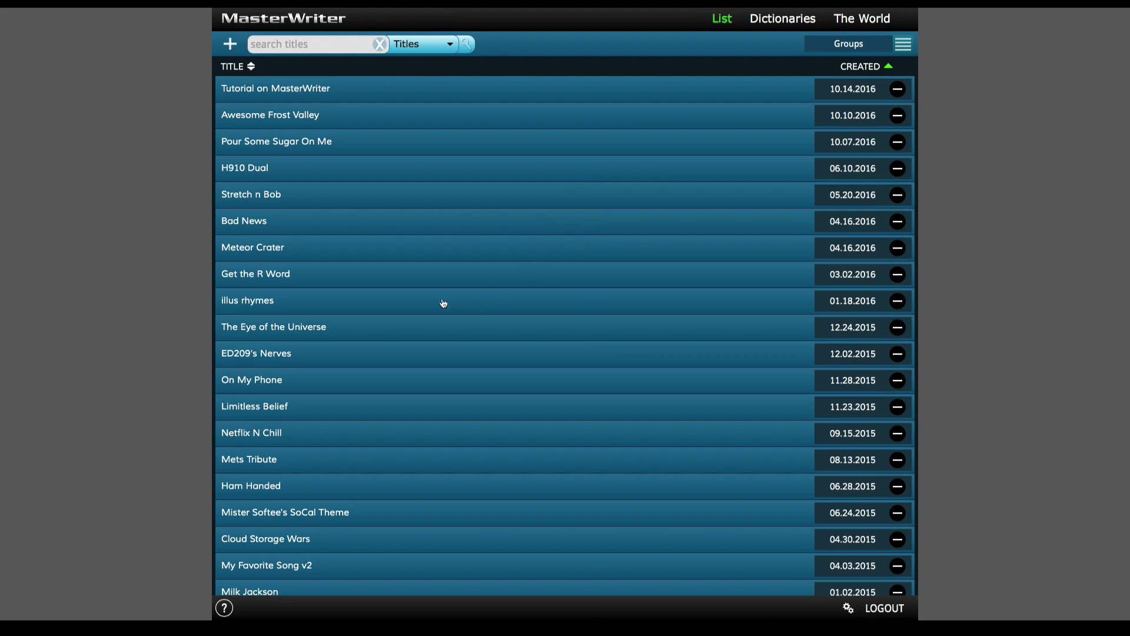
left_click(252, 227)
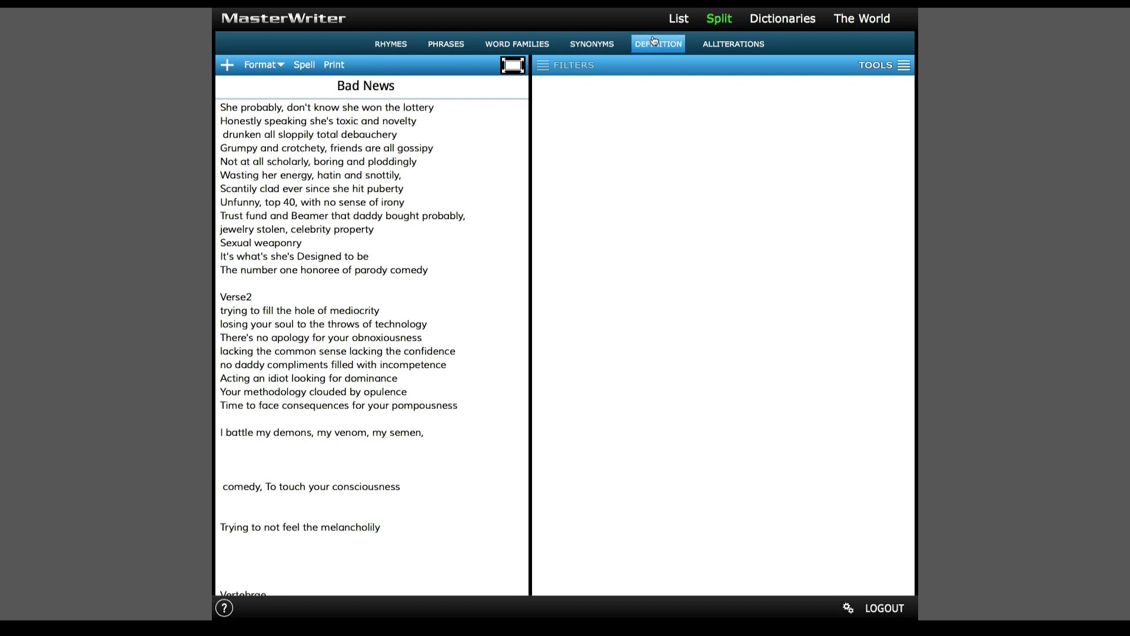
Step: Open 'Limitless Belief' from the song list and toggle its lyrics to full width and back
left_click(675, 22)
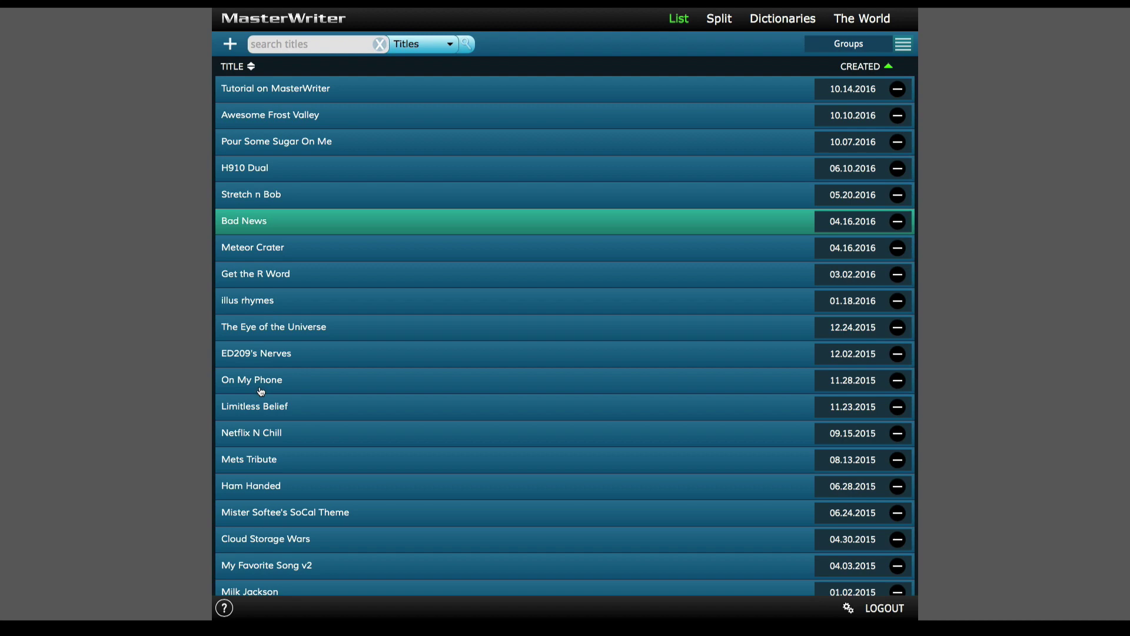
left_click(266, 406)
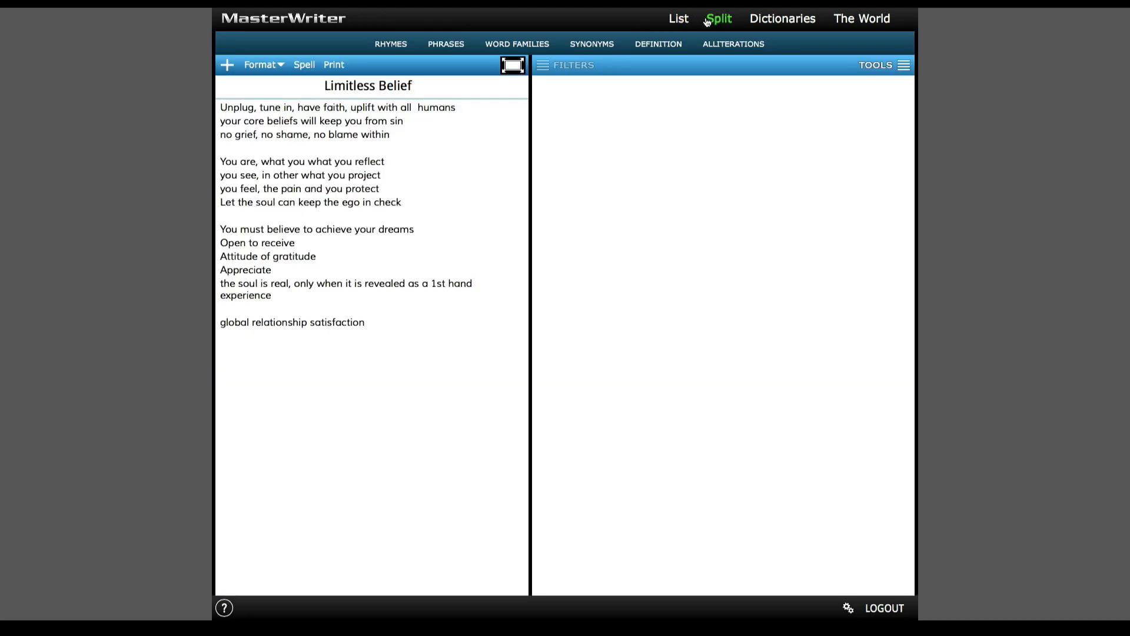
left_click(513, 65)
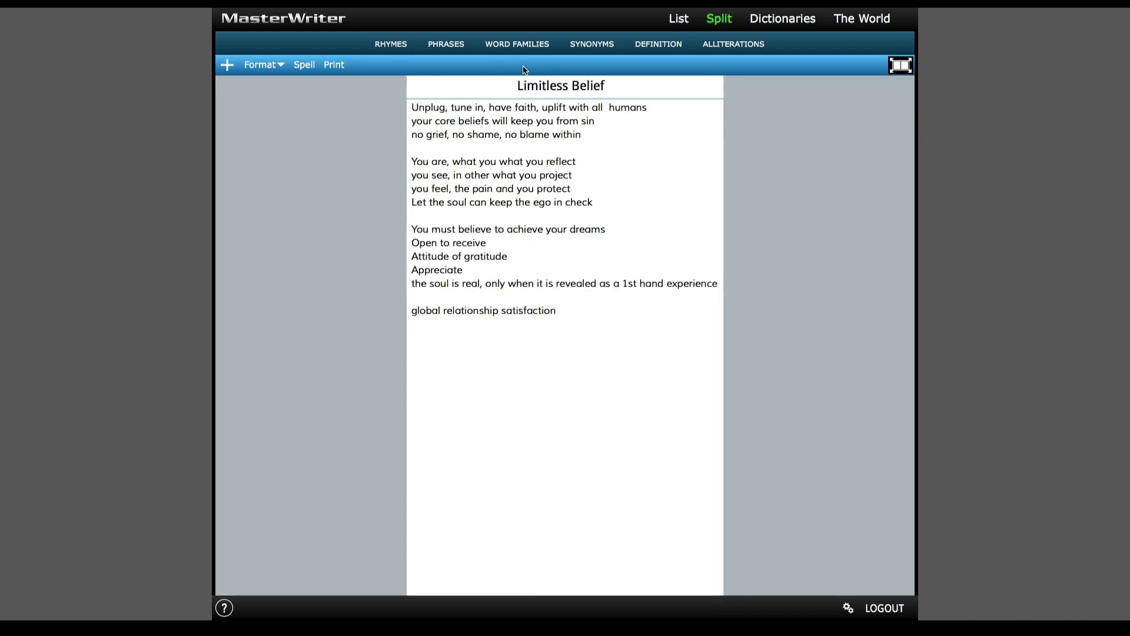
left_click(900, 65)
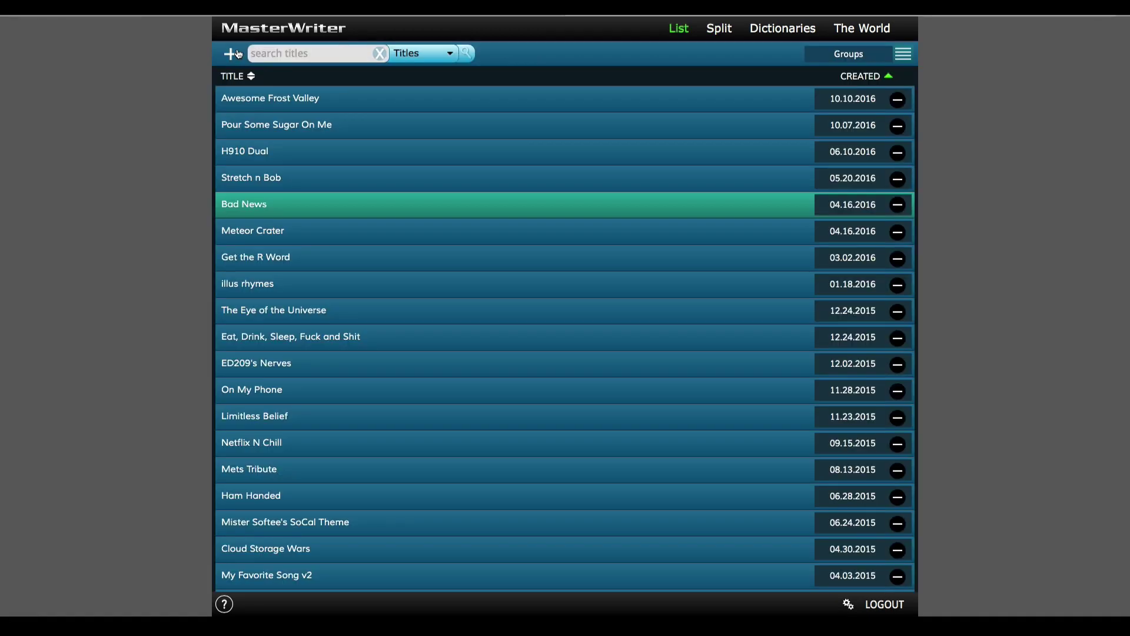
Step: Start a new song and title it 'Tutorial on MasterWriter'
left_click(230, 53)
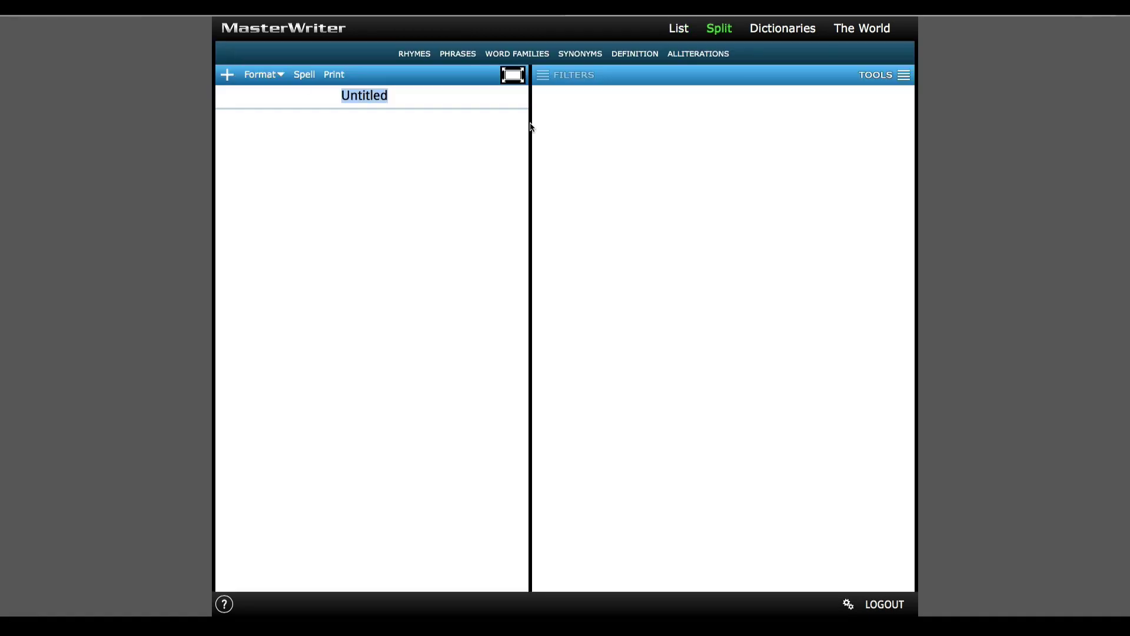
type("Tut")
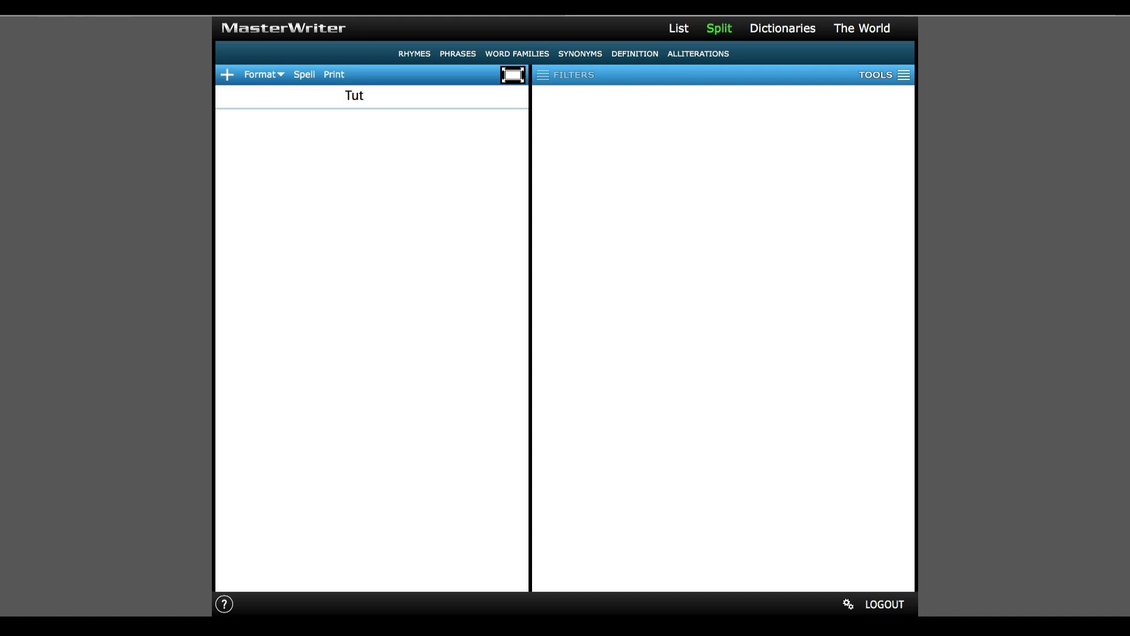
type("orial on MasterWriter")
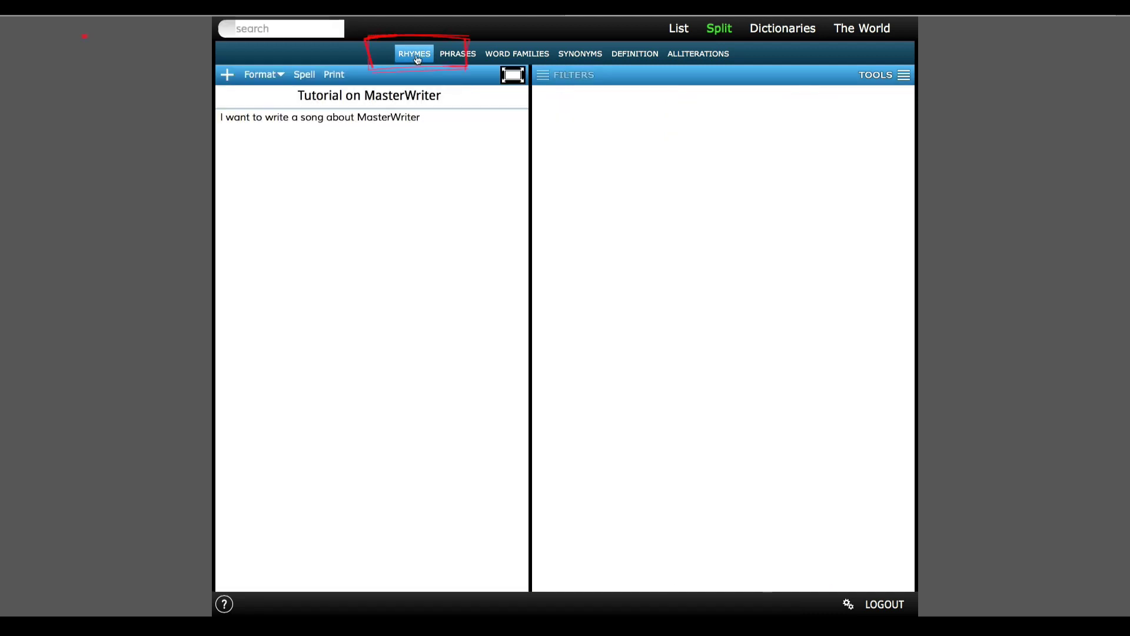
Step: Search perfect rhymes for 'writer' and mark highlighter, fire fighter and tighter
left_click(318, 28)
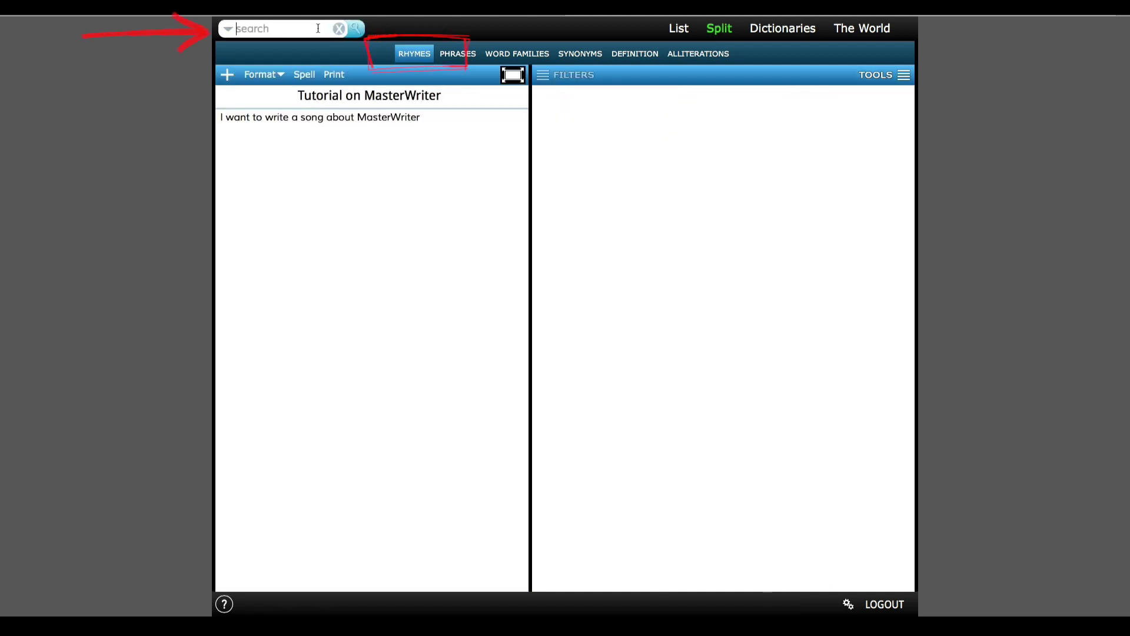
type("writer")
key("Return")
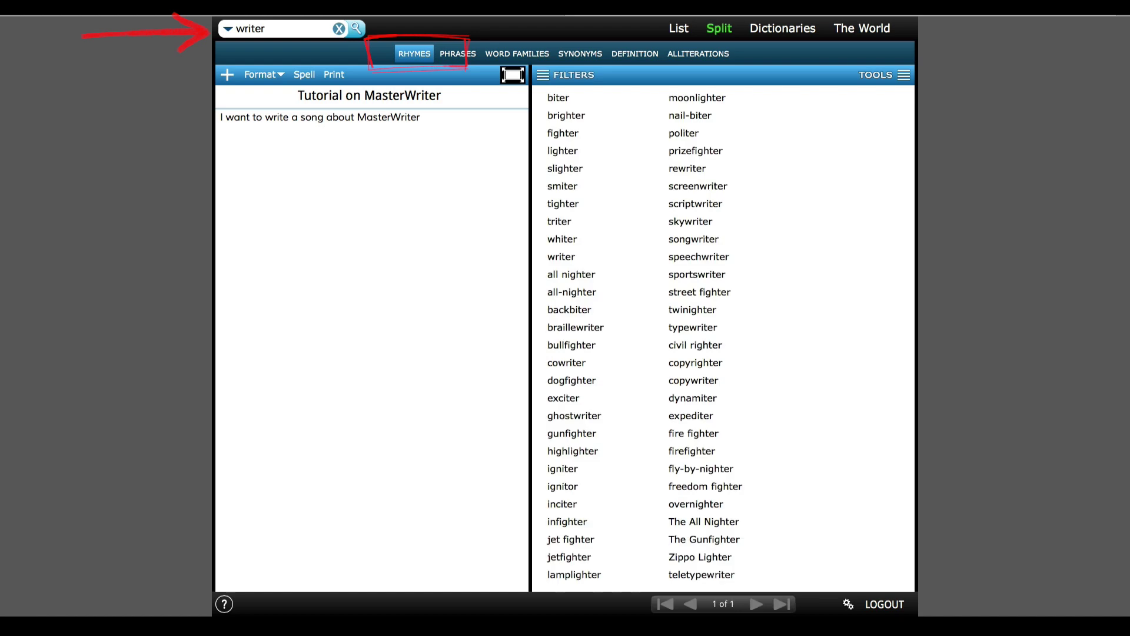
left_click(576, 454)
left_click(686, 434)
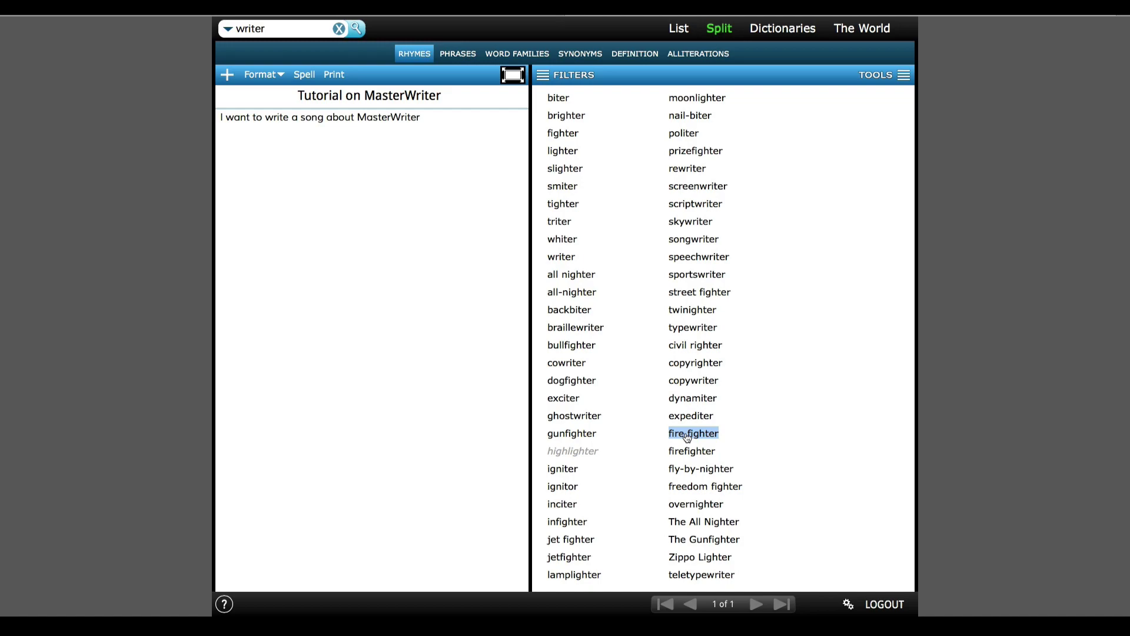
left_click(563, 204)
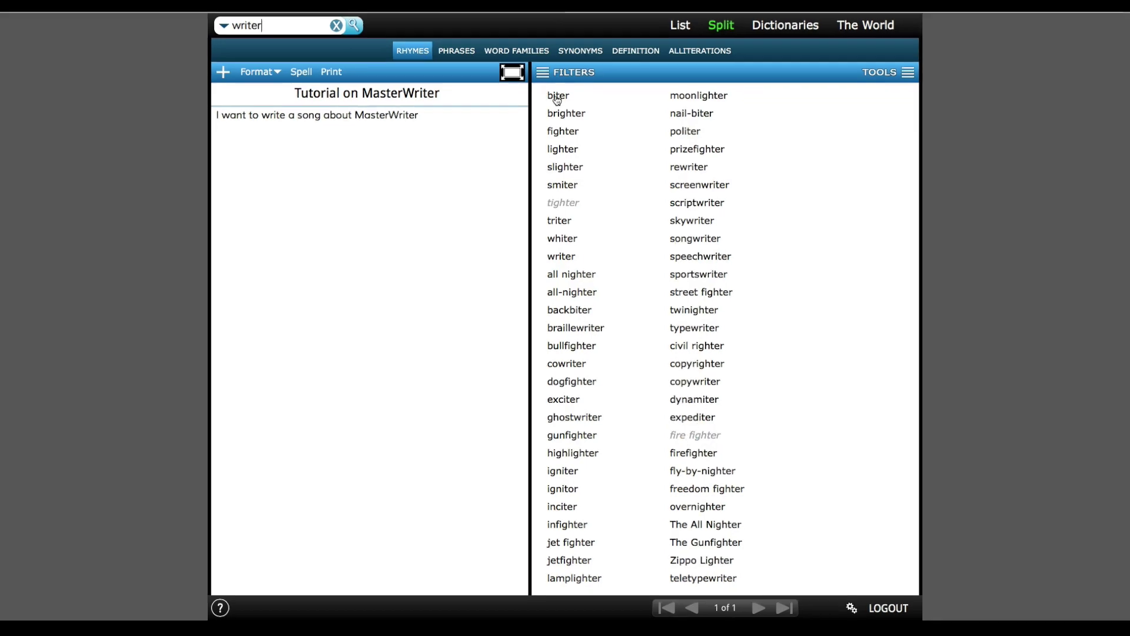
Step: Filter the writer rhymes to Close, page to 4 of 4, and mark Disposable Diaper
left_click(543, 75)
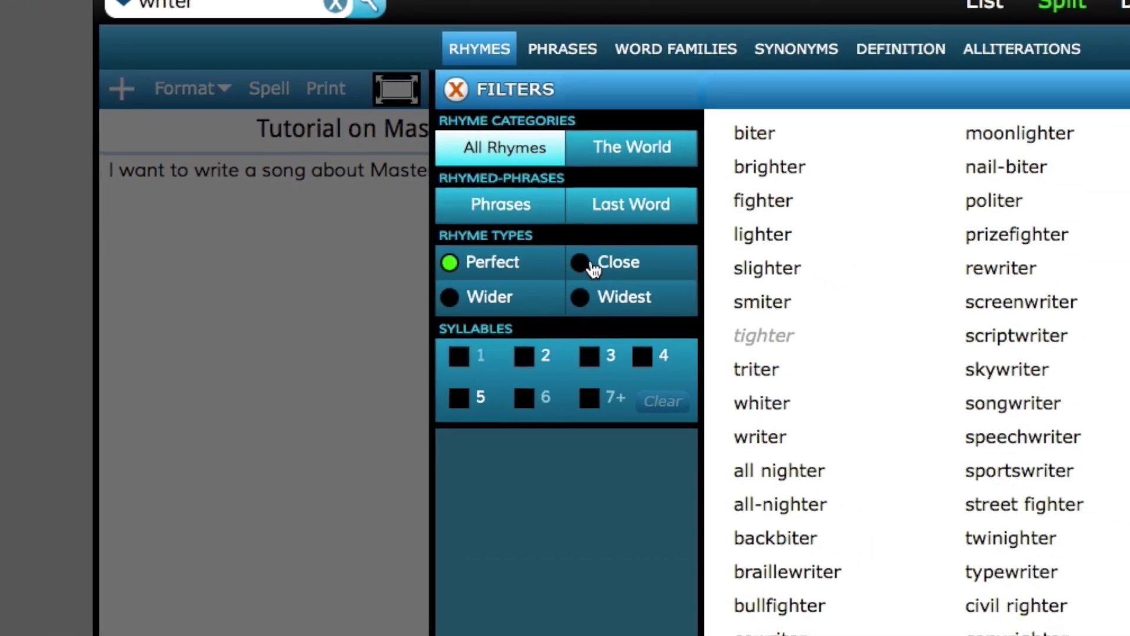
left_click(612, 287)
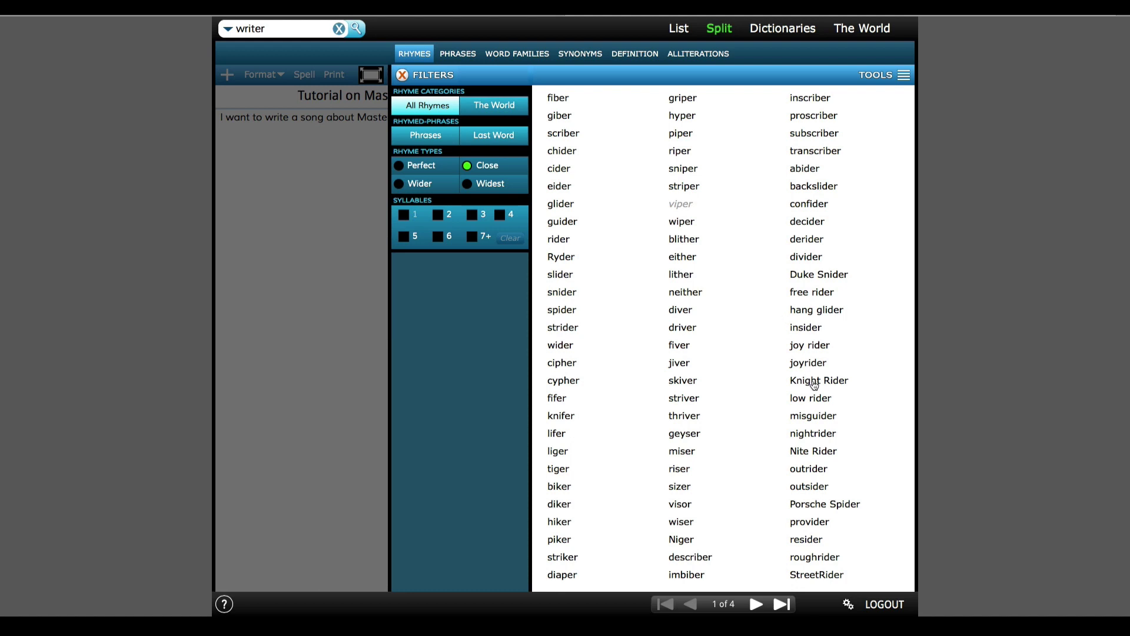
left_click(758, 607)
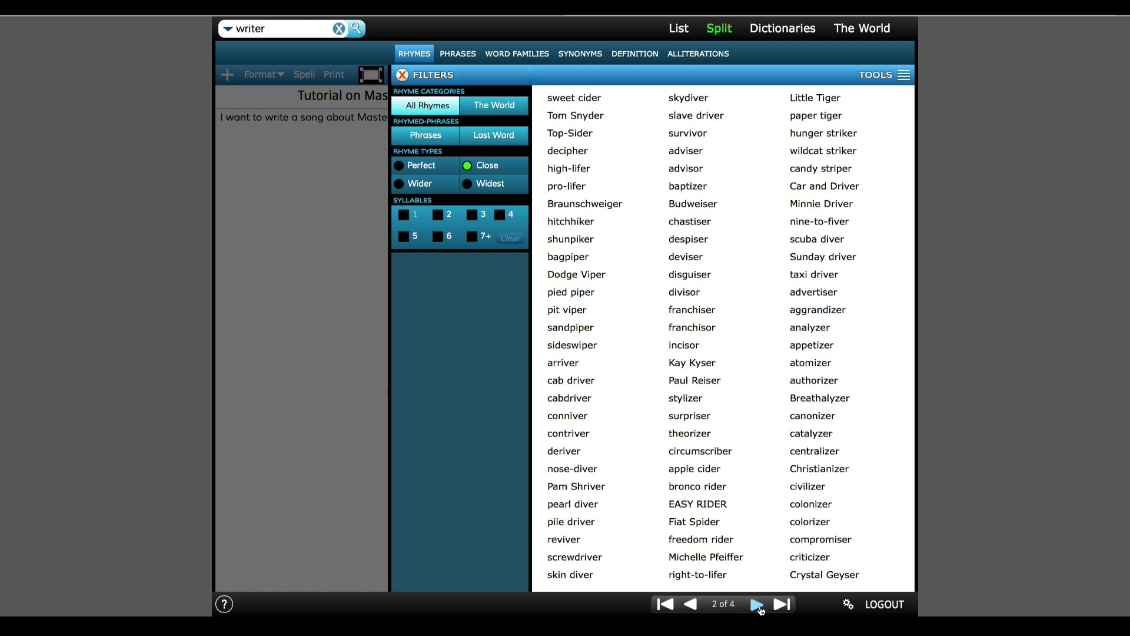
left_click(759, 606)
left_click(759, 606)
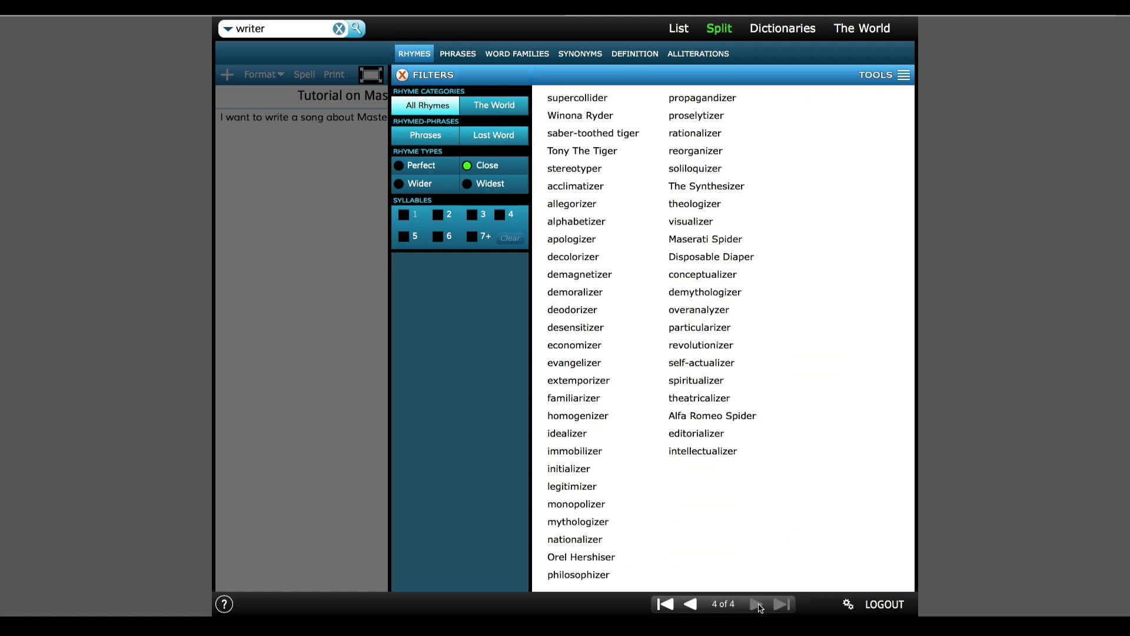
left_click(710, 257)
Step: Show Wider rhymes, move to page 2 of 4, and mark umpire and spitfire
left_click(400, 184)
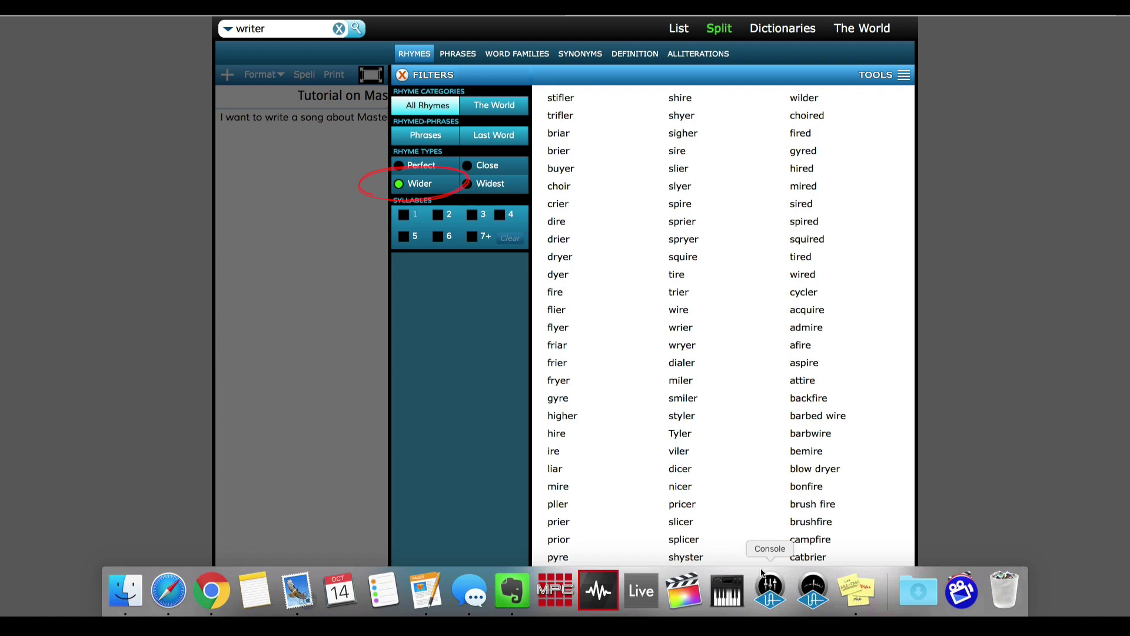
left_click(751, 602)
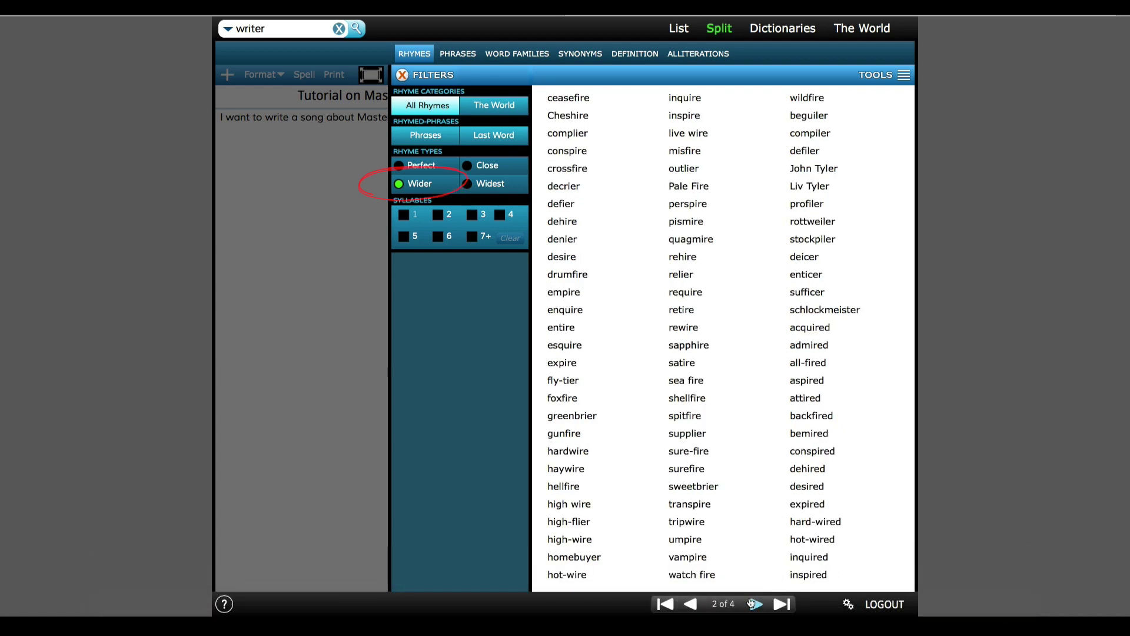
double_click(686, 540)
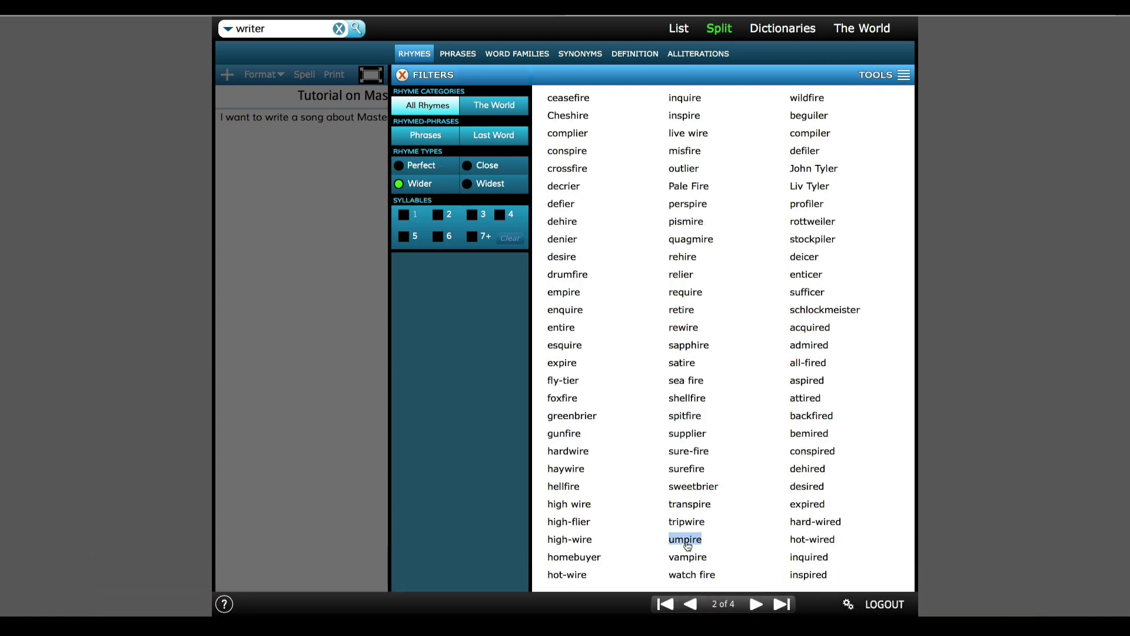
left_click(687, 545)
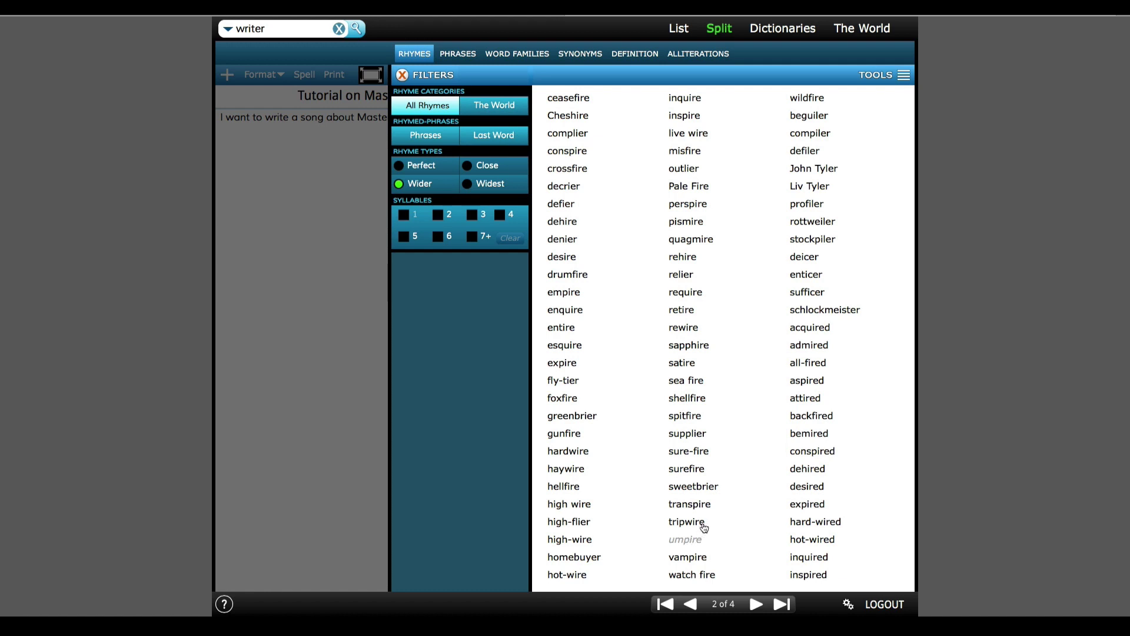
double_click(690, 415)
left_click(690, 415)
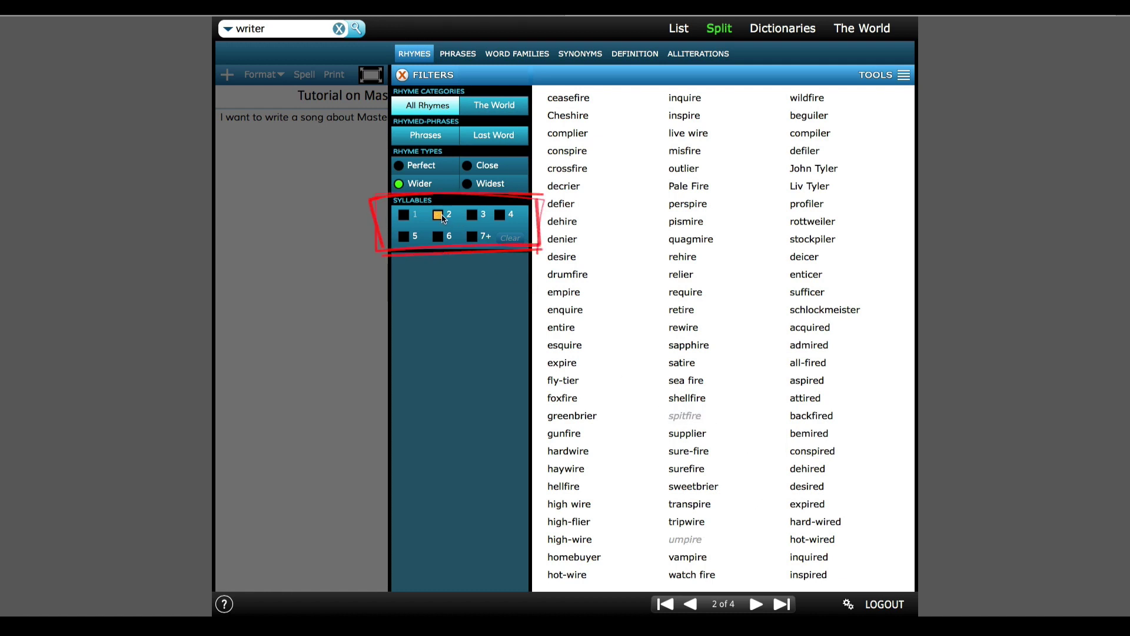
Step: Filter perfect rhymes to 5, 4 and 2 syllables, marking teletypewriter and copyrighter
left_click(473, 238)
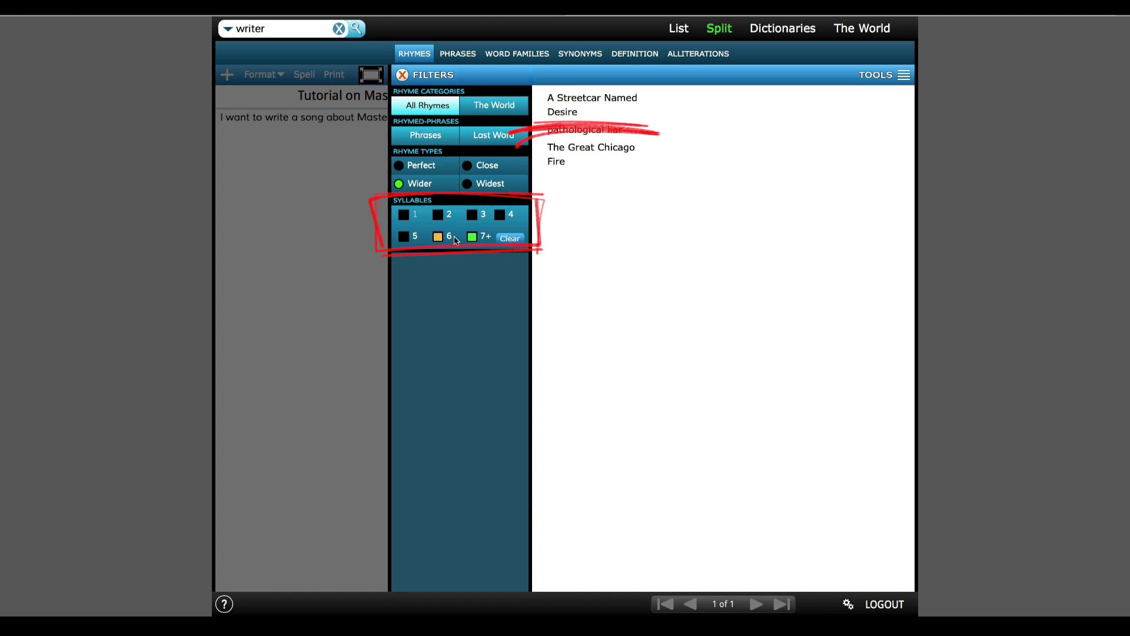
left_click(401, 166)
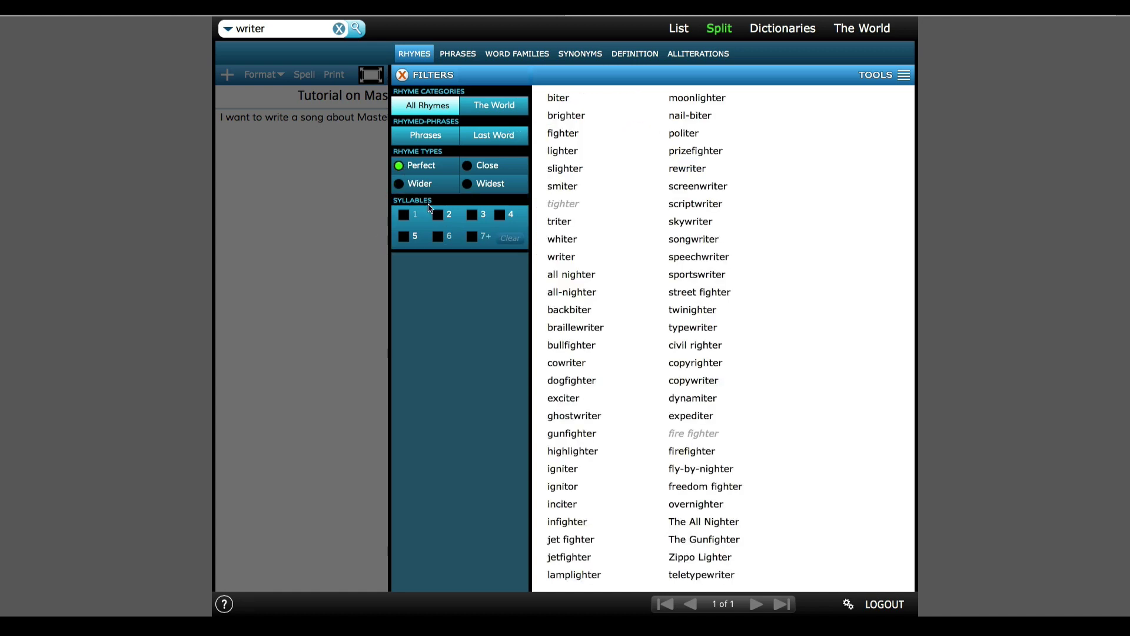
left_click(416, 237)
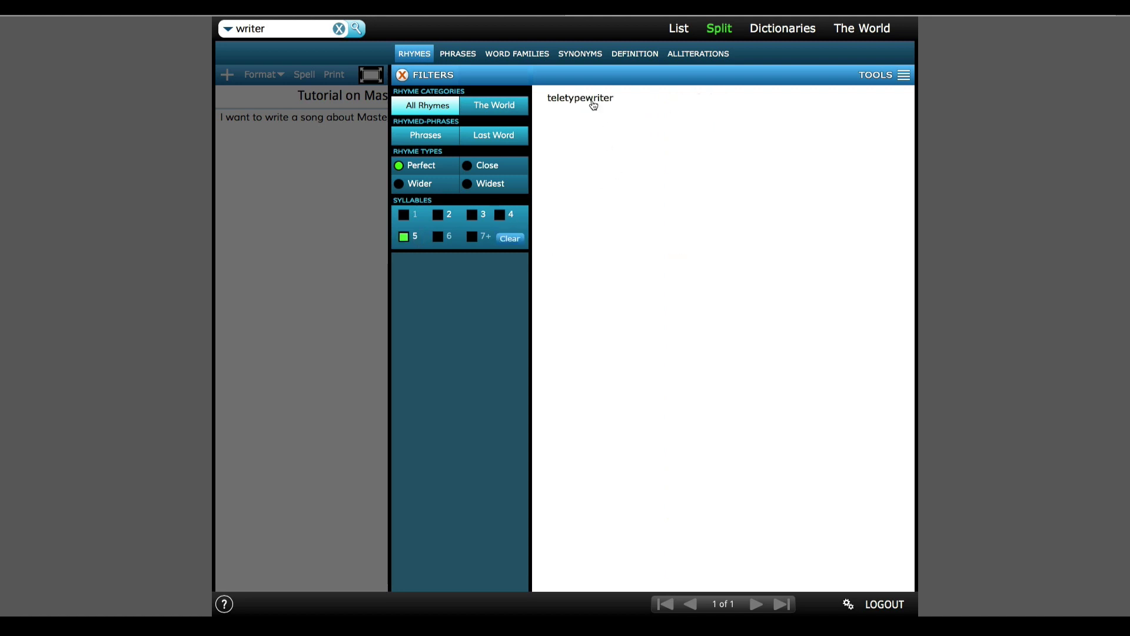
left_click(593, 103)
left_click(500, 216)
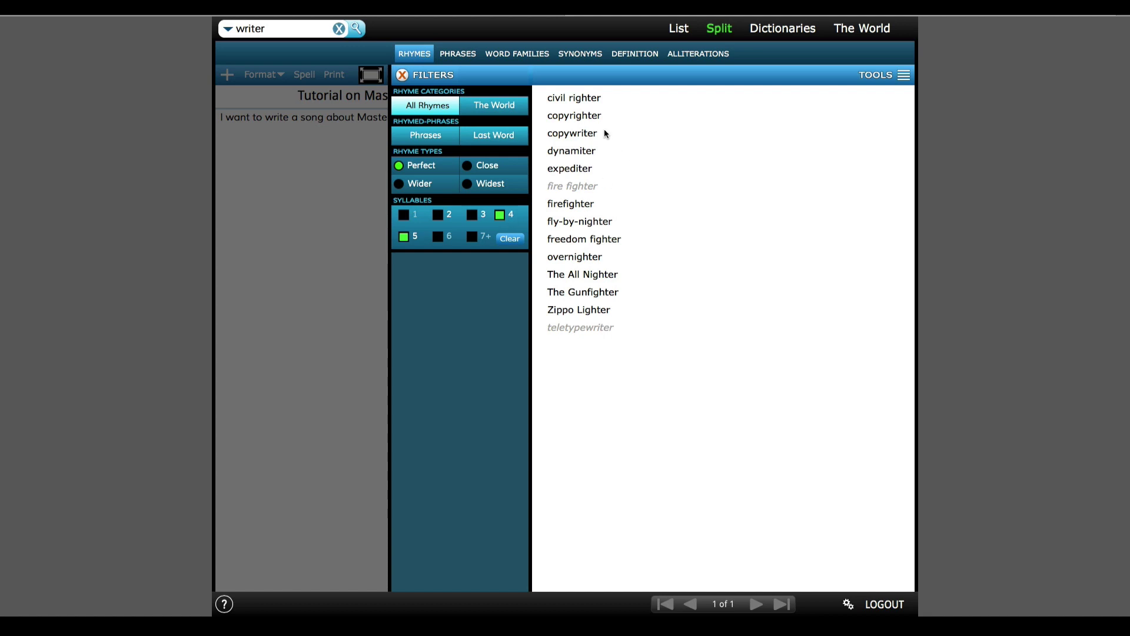
left_click(583, 118)
left_click(438, 216)
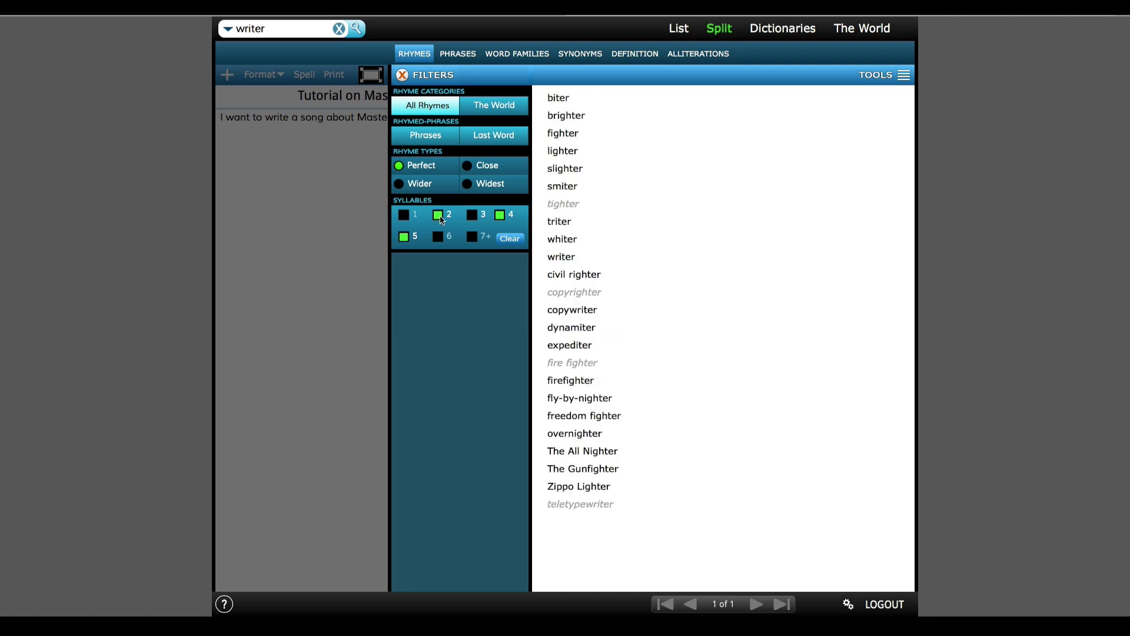
Step: Switch to the Widest rhymes for writer and page ahead to 5 of 6
left_click(474, 166)
left_click(464, 183)
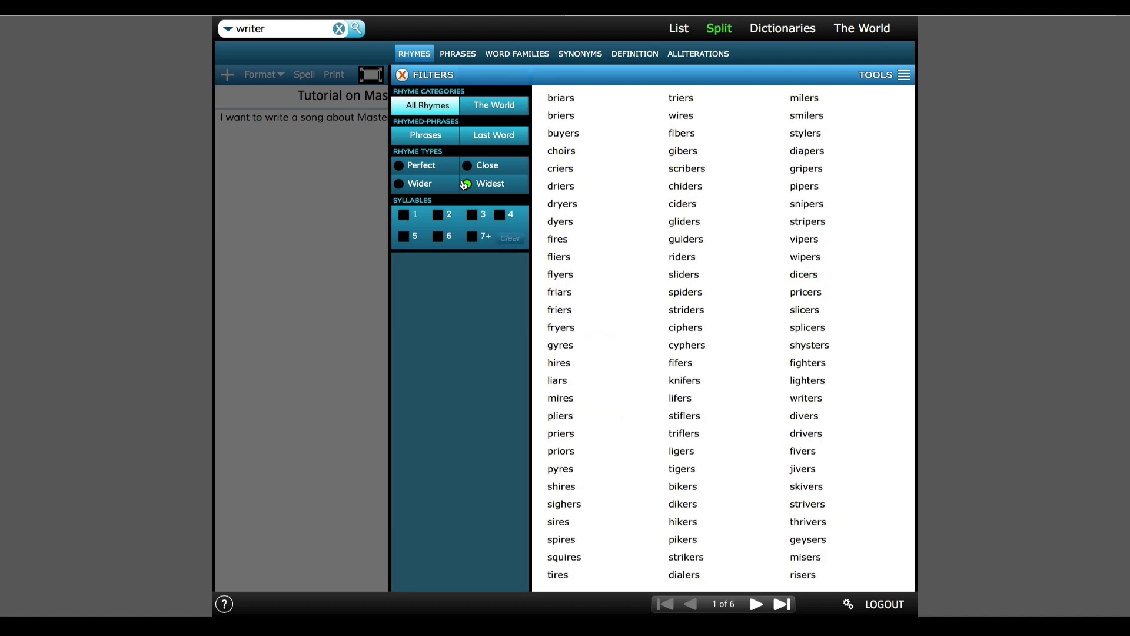
left_click(756, 606)
left_click(756, 605)
left_click(755, 605)
left_click(756, 605)
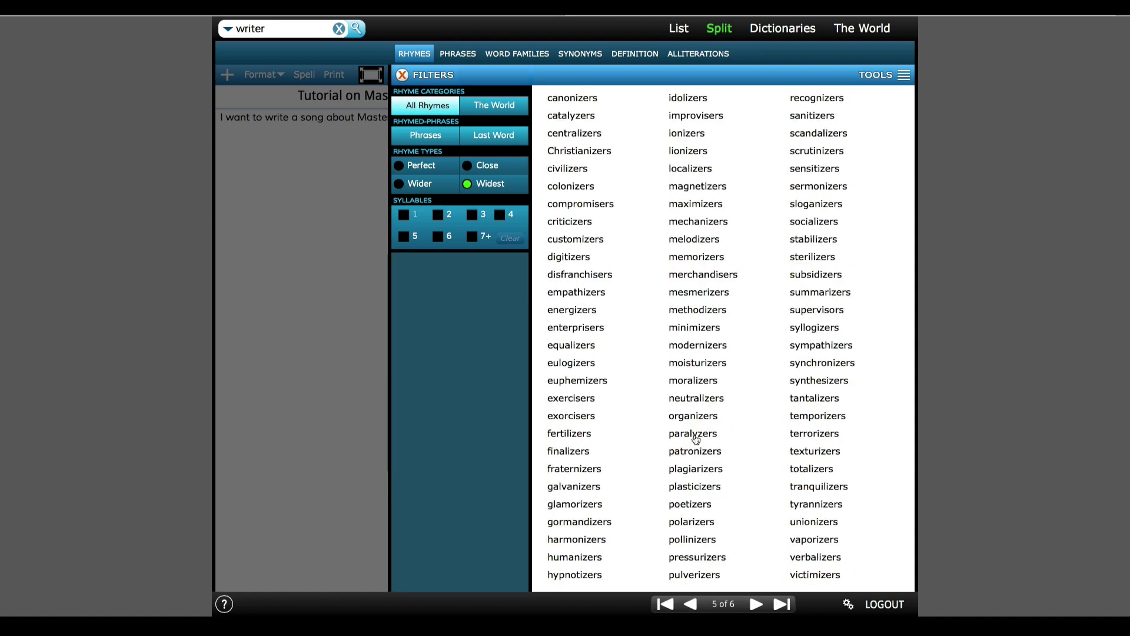
Step: Show close-rhyme phrases for writer and mark 'A paper tiger.' and 'None the wiser.'
left_click(434, 137)
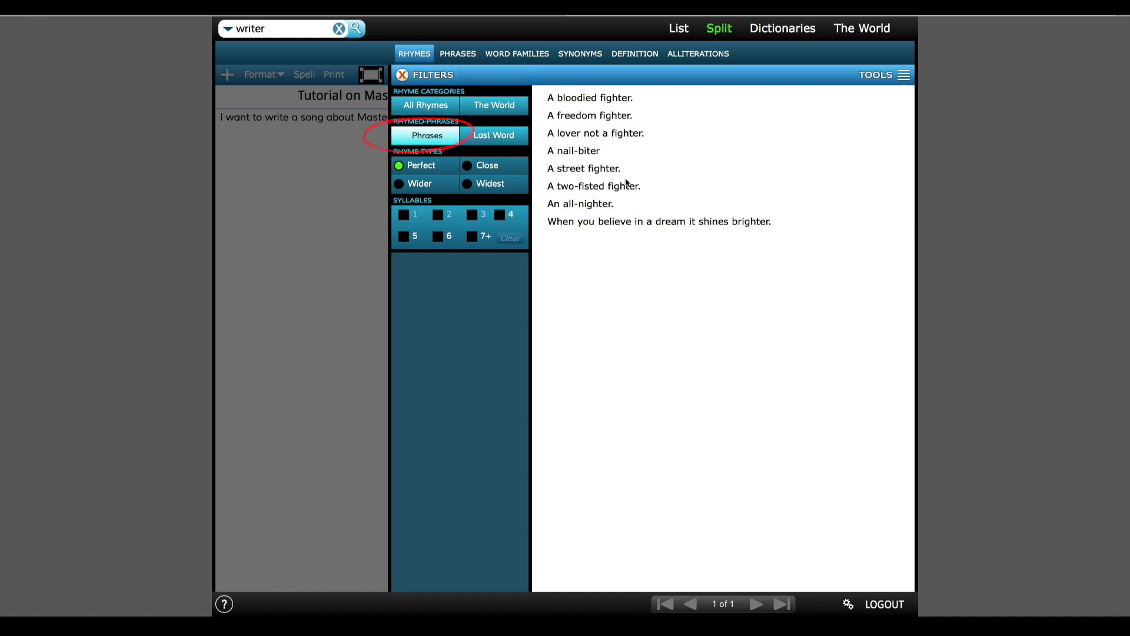
left_click(468, 167)
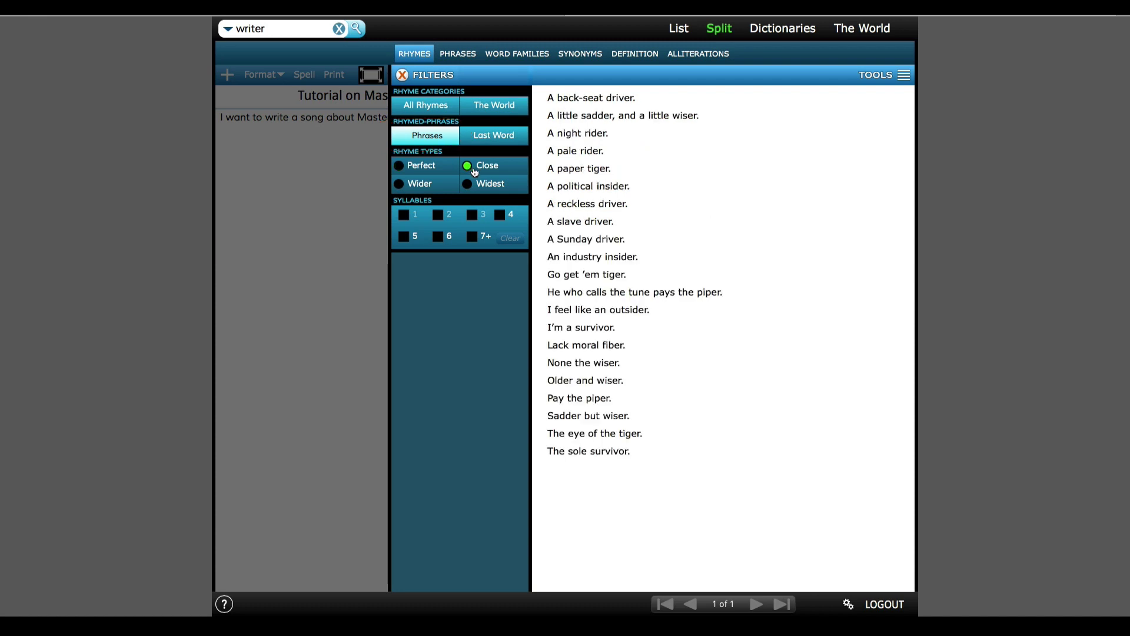
left_click(562, 170)
left_click(596, 364)
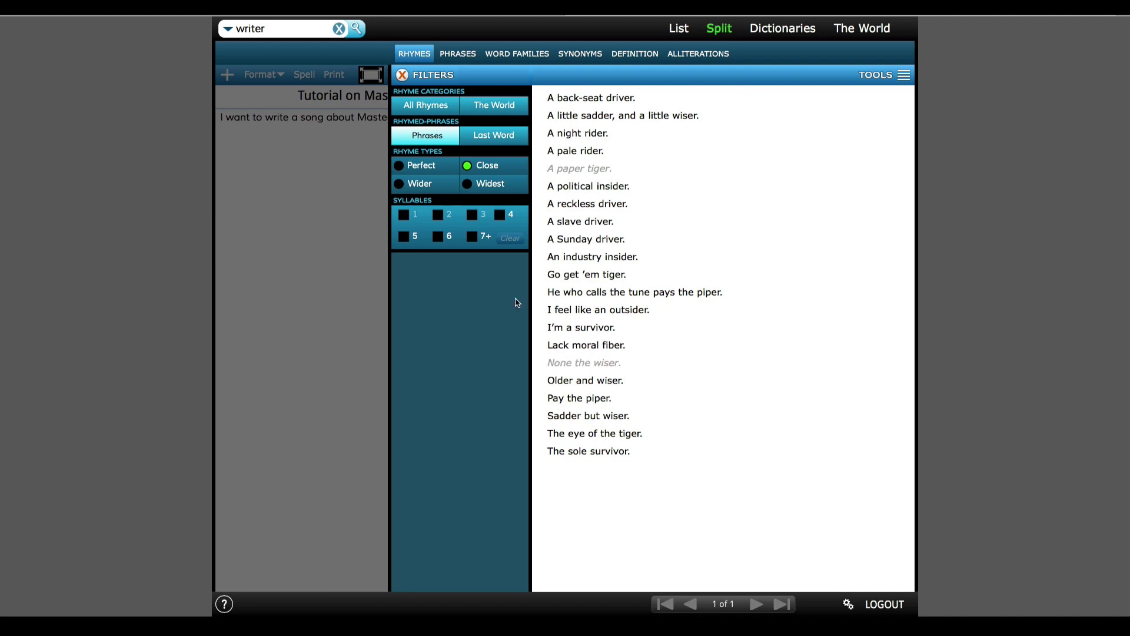
Step: Try six-syllable, Wider and Widest phrases, then list Last Word phrases like 'A ghost writer.'
left_click(439, 240)
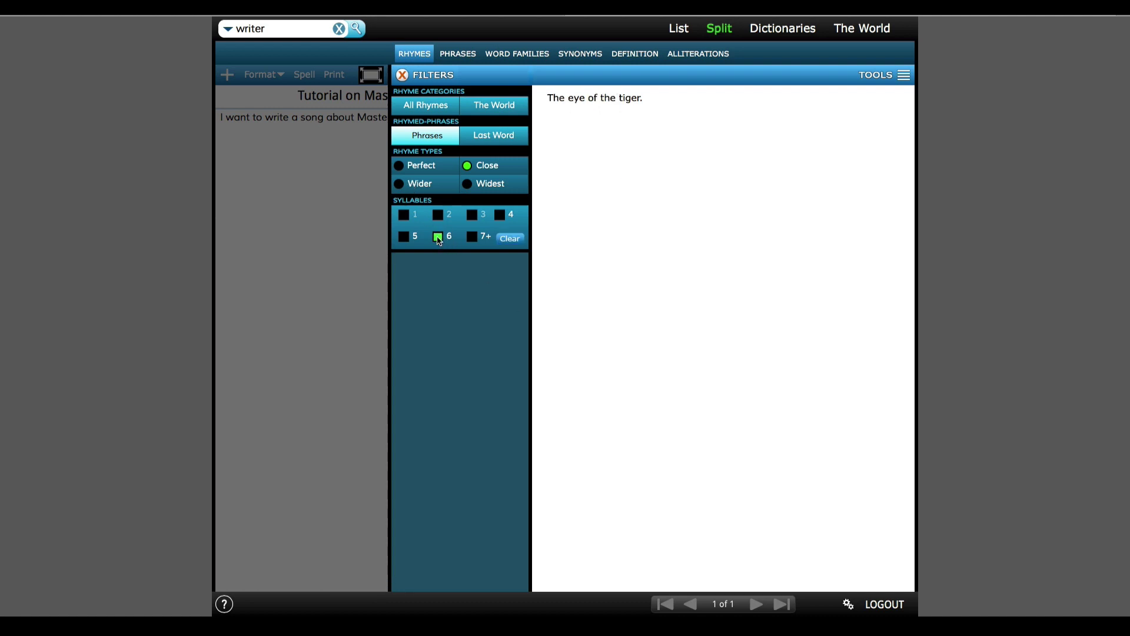
left_click(404, 188)
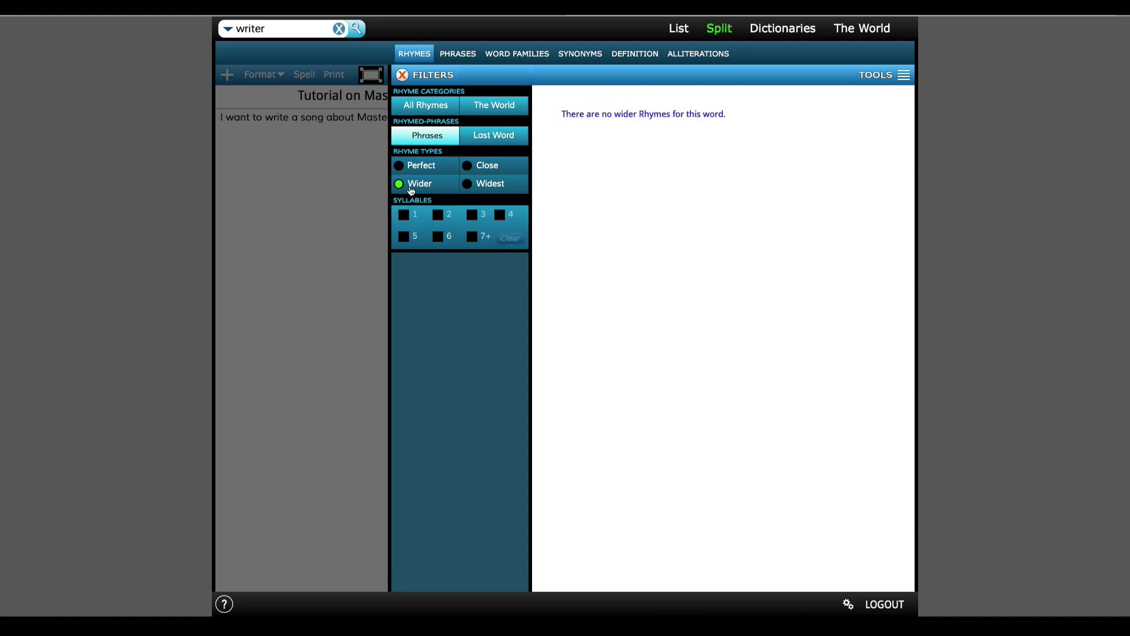
left_click(469, 184)
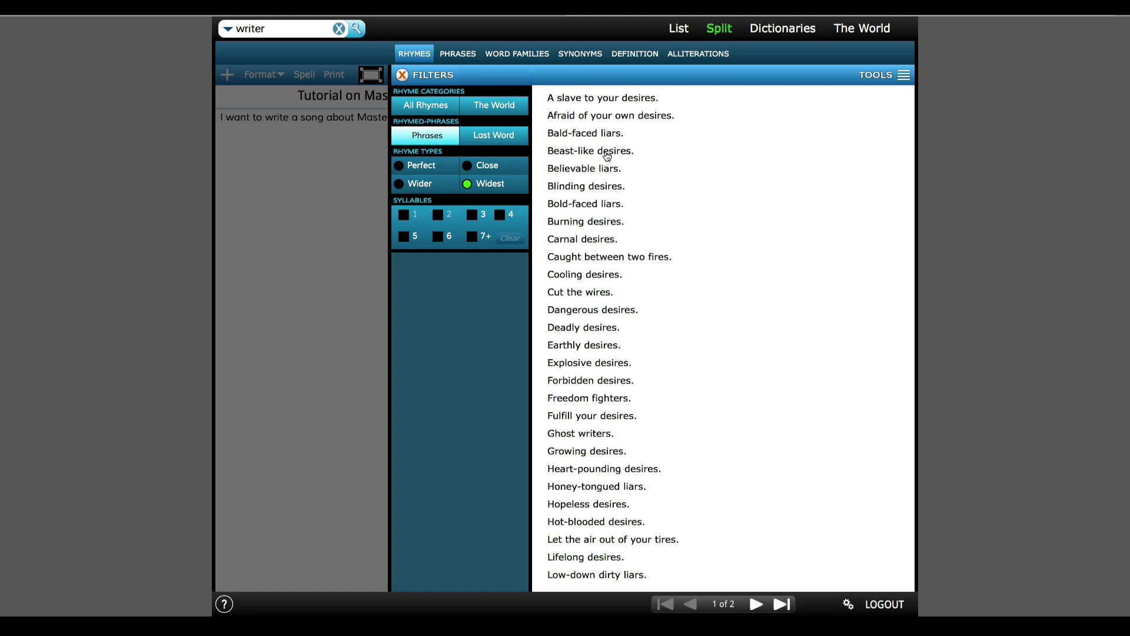
scroll(607, 156, "down", 3)
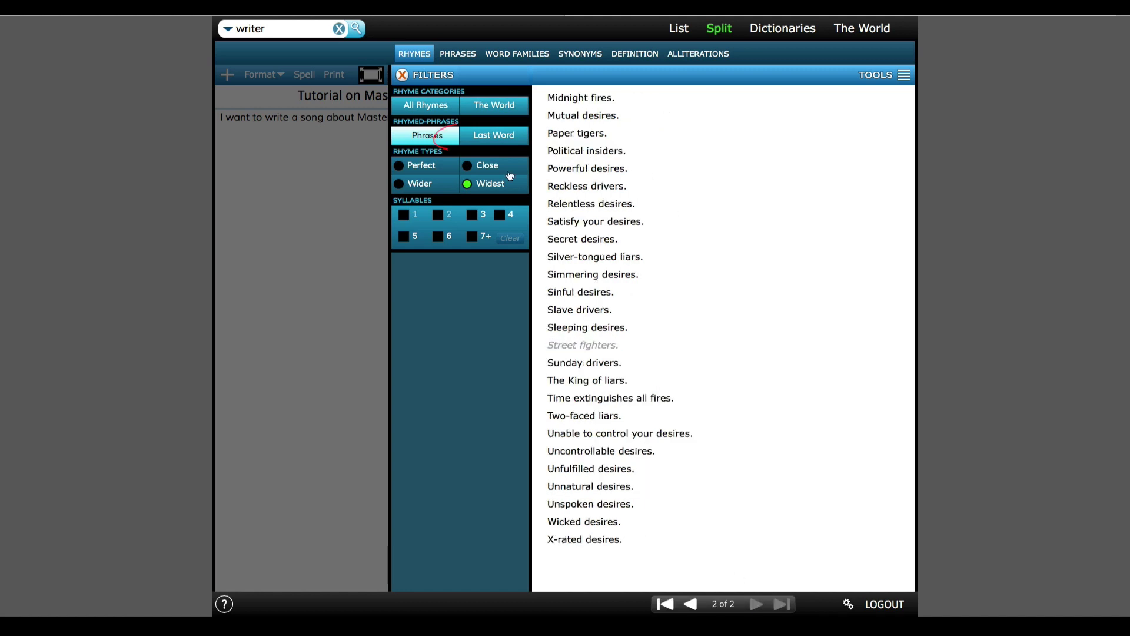
left_click(488, 141)
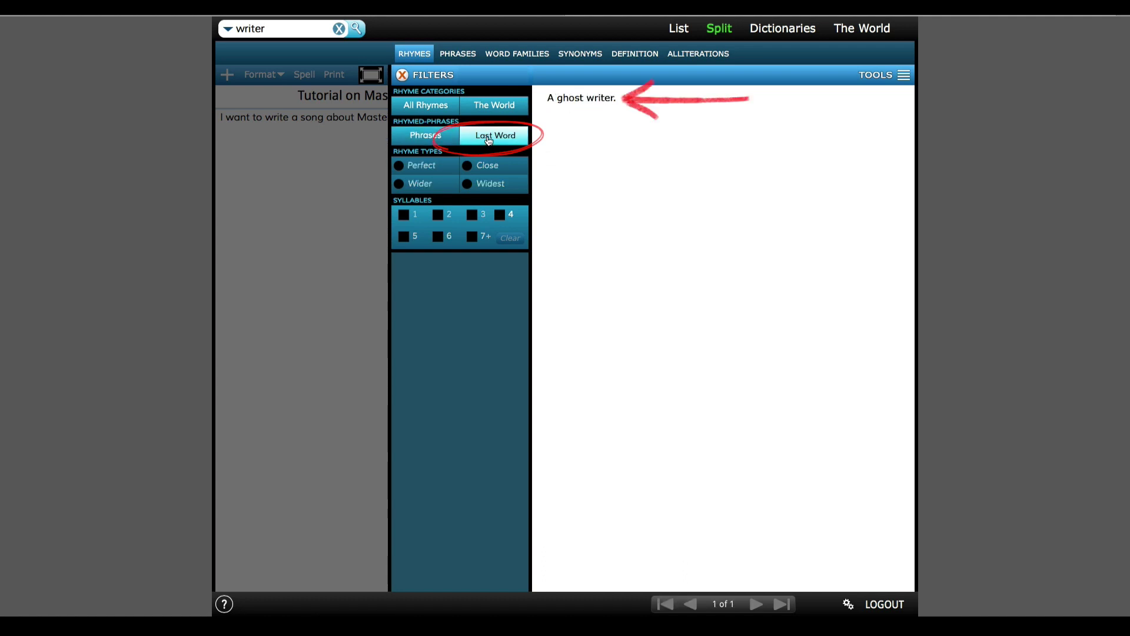
Step: Browse World references rhyming with writer in Close and Wider, then show writer's synonyms
left_click(427, 137)
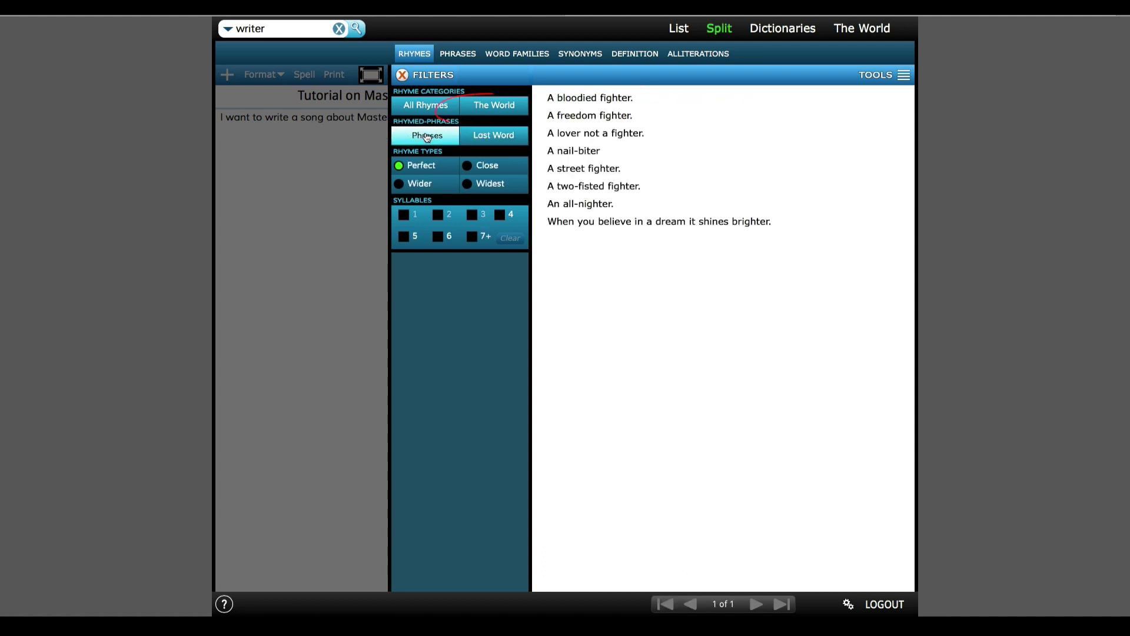
left_click(500, 106)
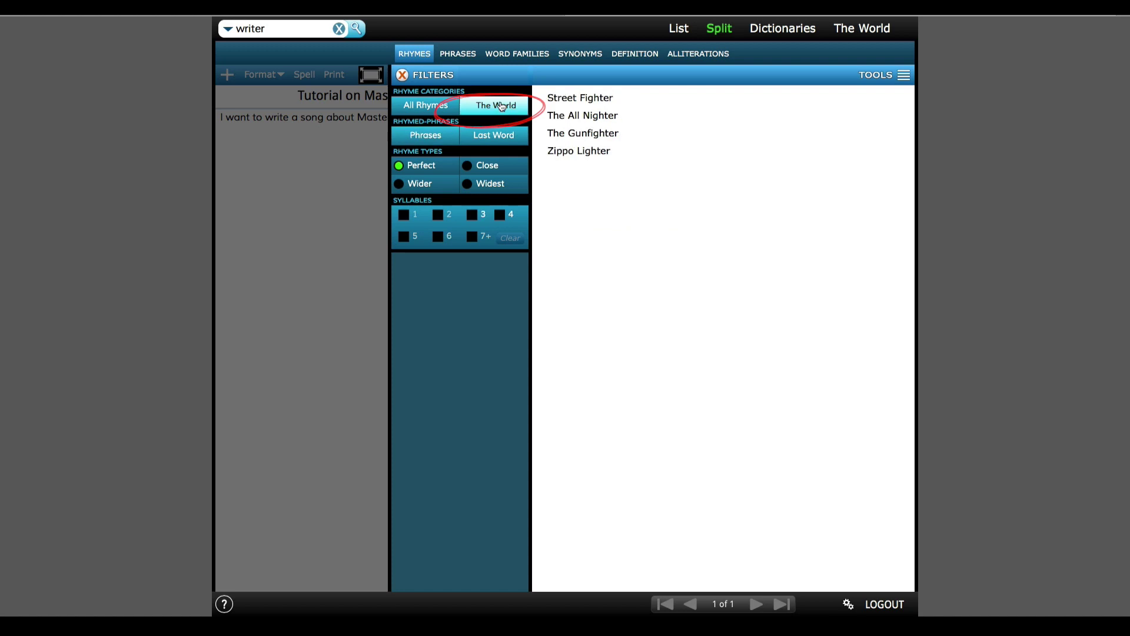
left_click(466, 166)
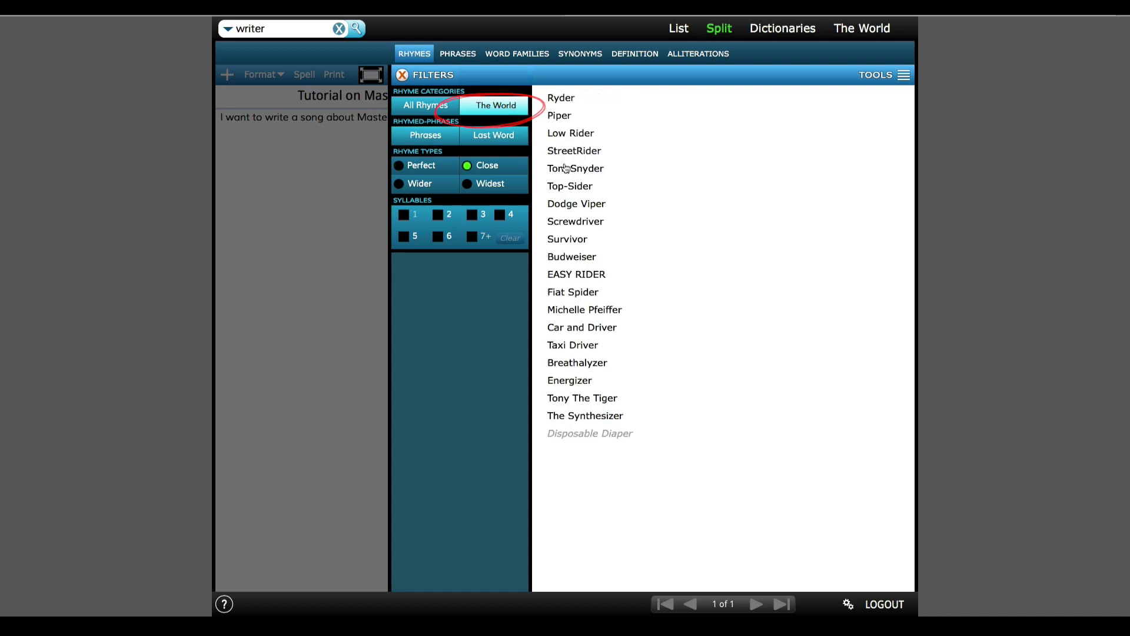
left_click(398, 185)
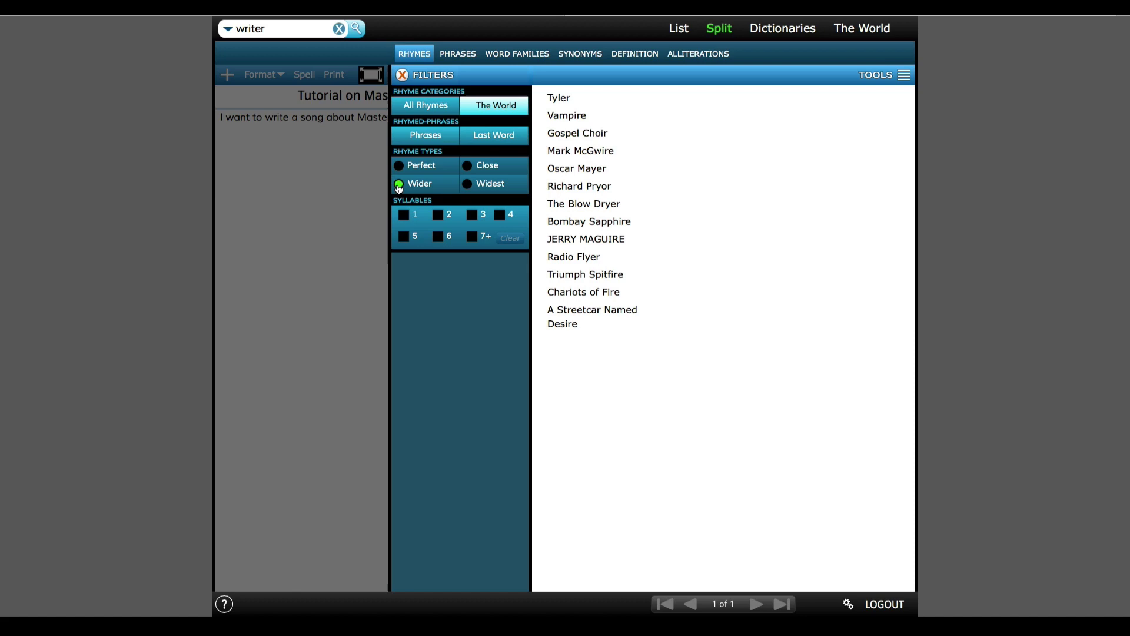
left_click(591, 54)
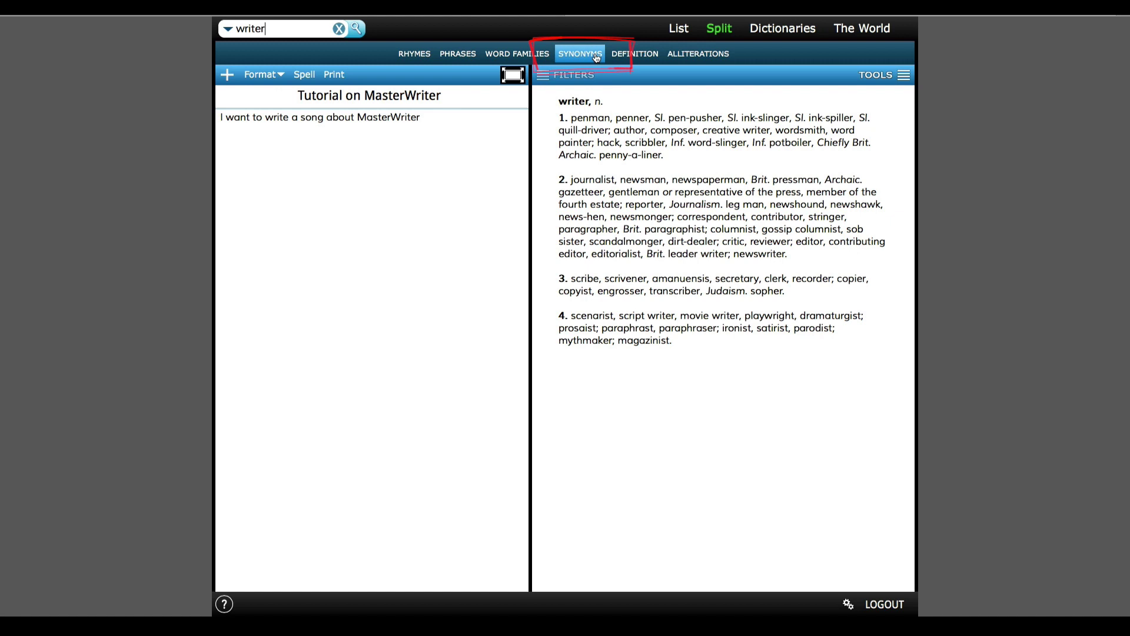
Step: Mark 'gossip columnist' among the synonyms, view the definition of writer, and list its alliterations
left_click(778, 234)
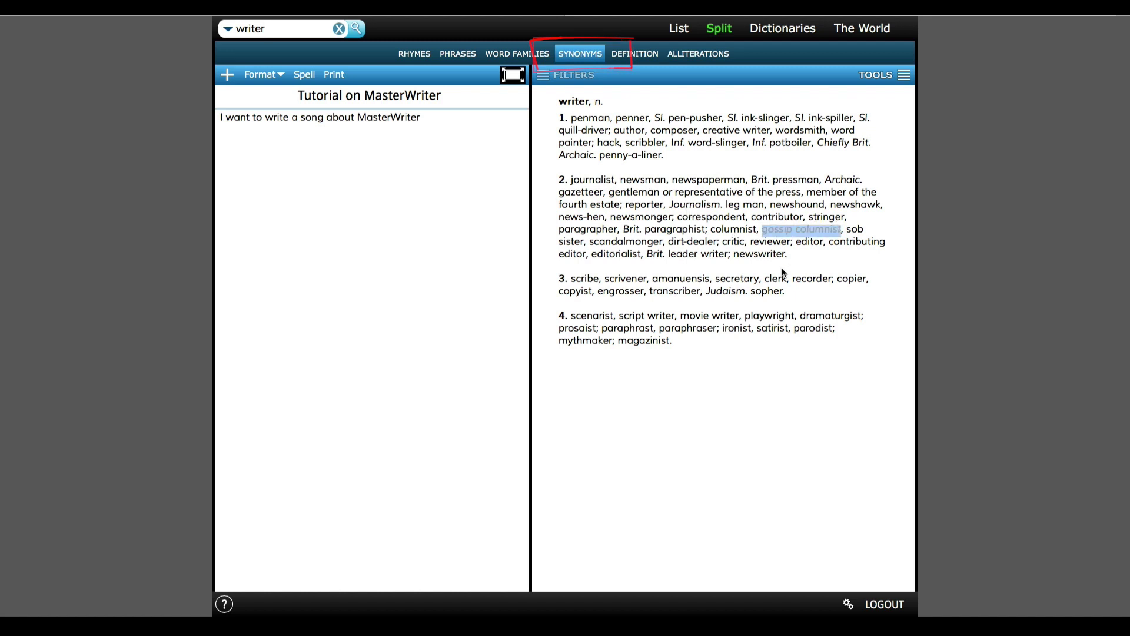
left_click(629, 56)
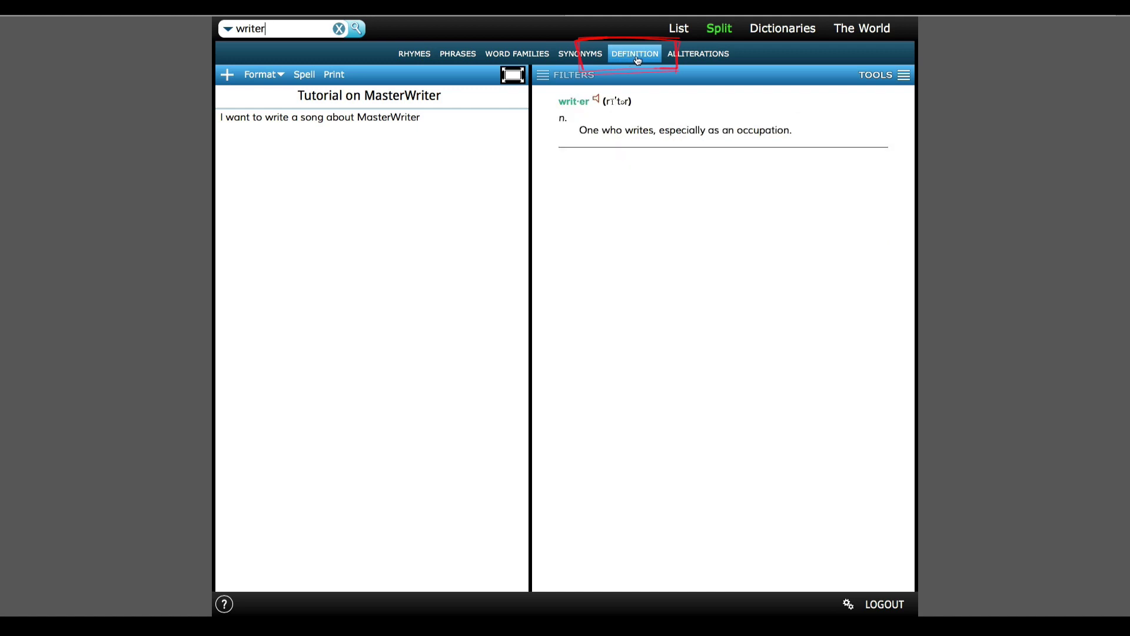
left_click(674, 59)
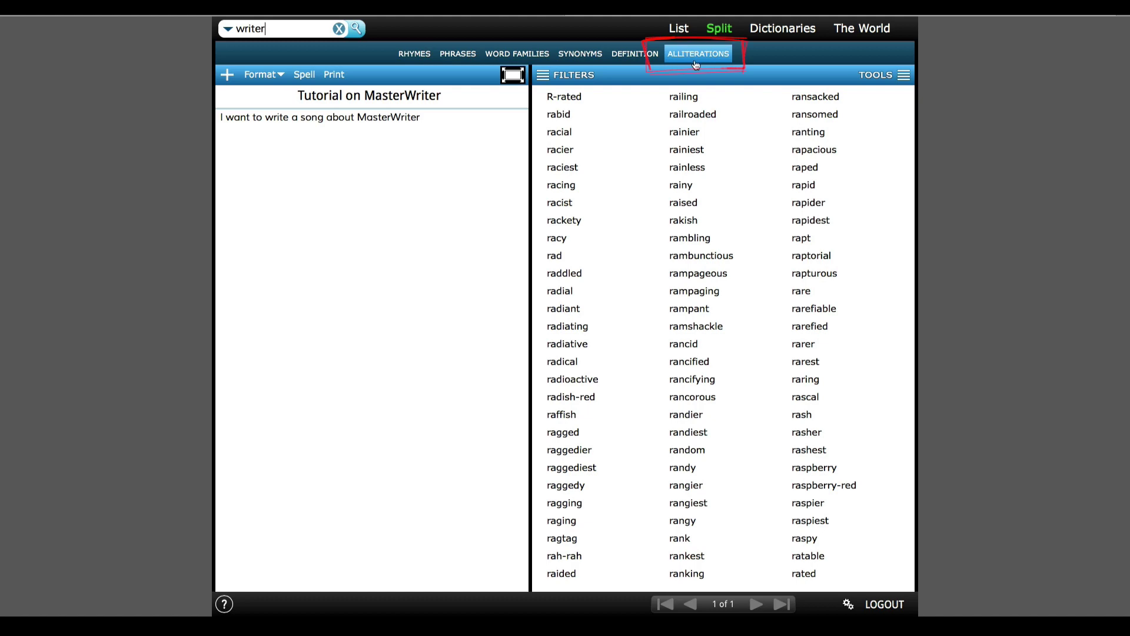
Step: Filter the alliterations to adverbs, negative, moderate and intense words, nouns, and Verbs (ed)
left_click(541, 77)
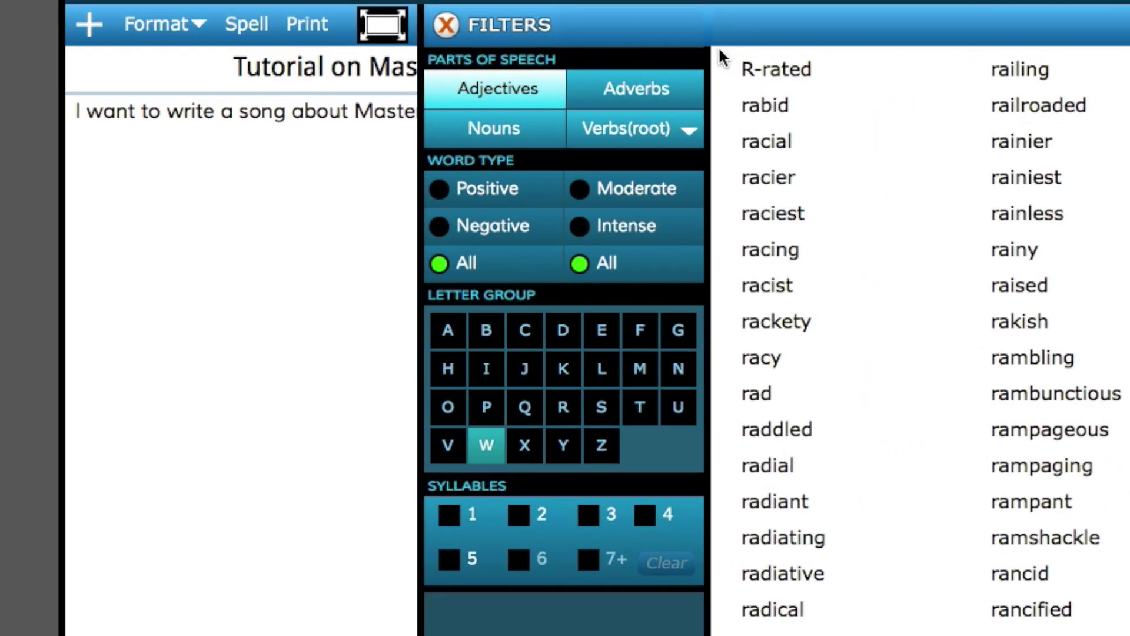
left_click(651, 105)
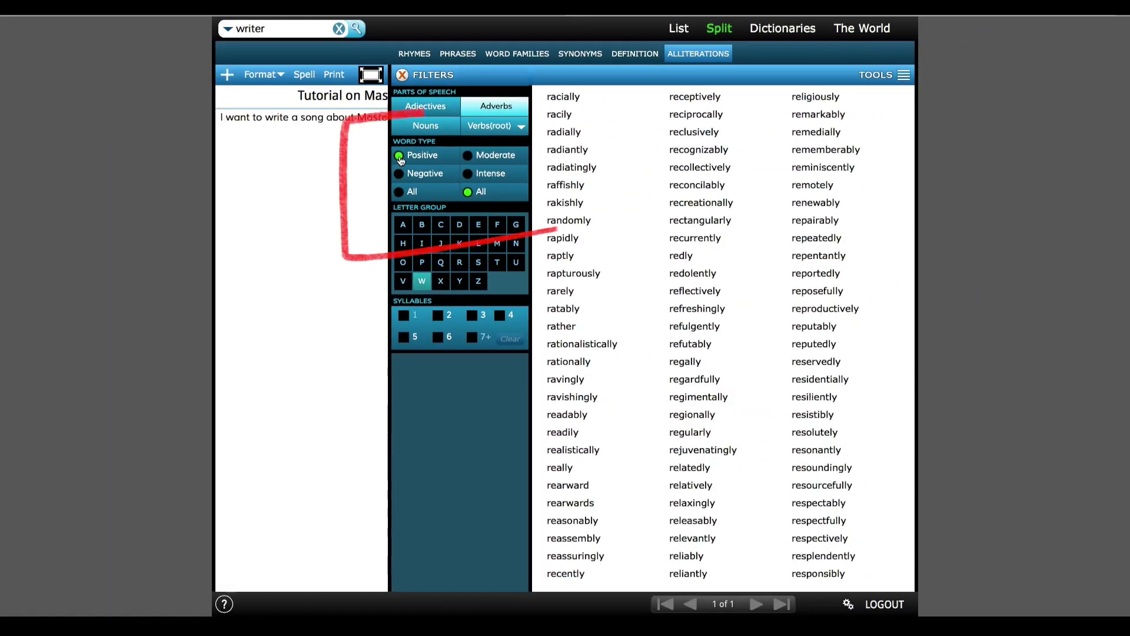
left_click(394, 172)
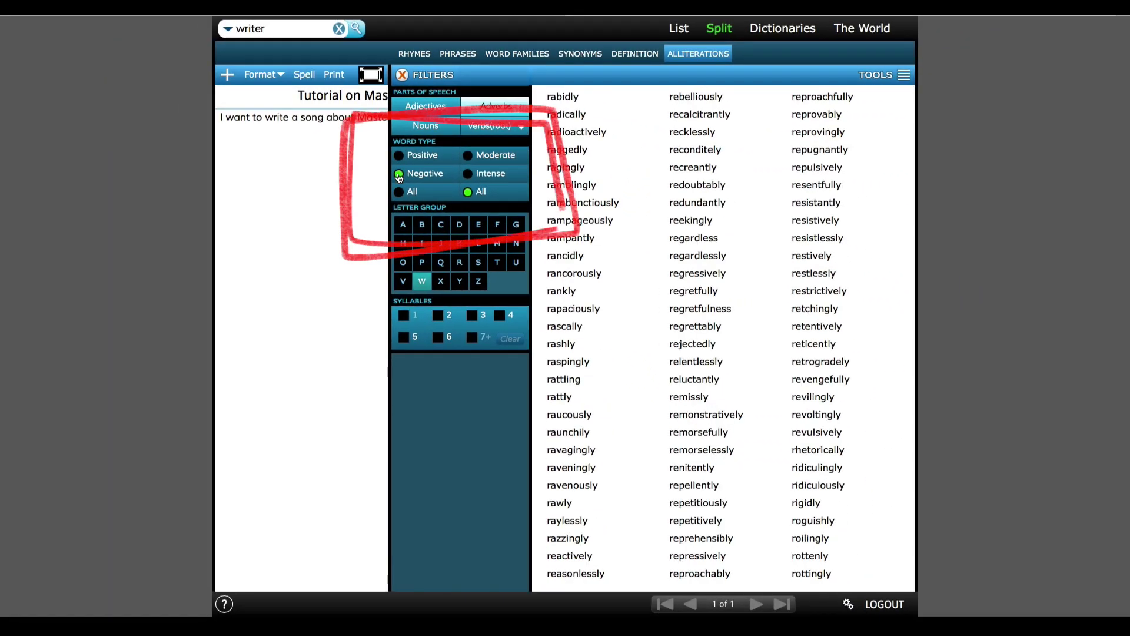
left_click(468, 154)
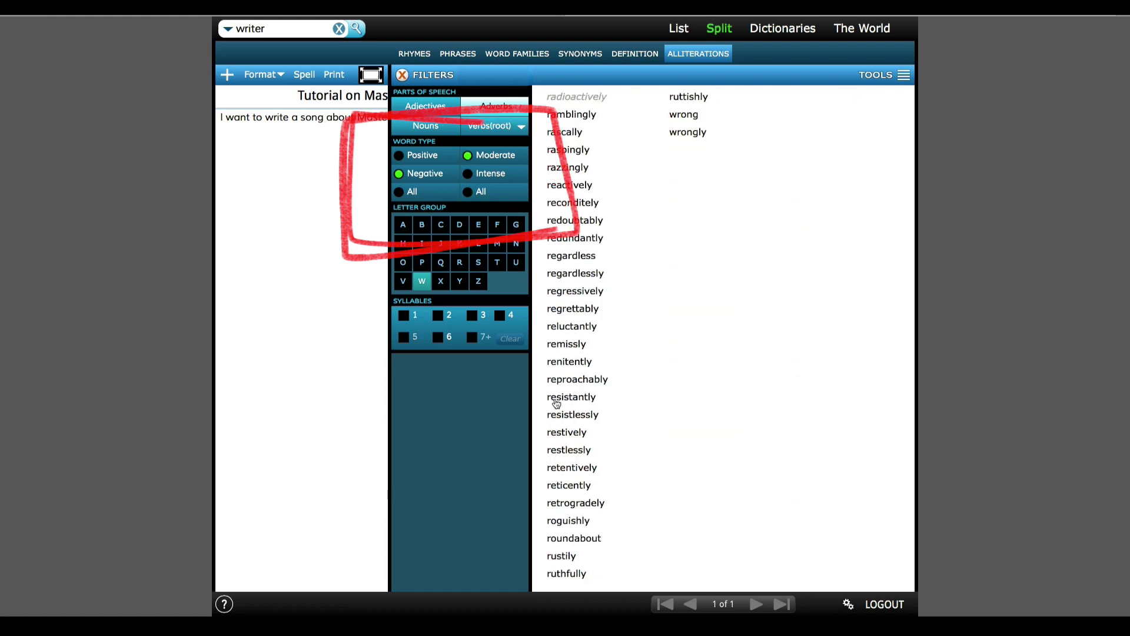
left_click(468, 173)
left_click(428, 125)
left_click(507, 128)
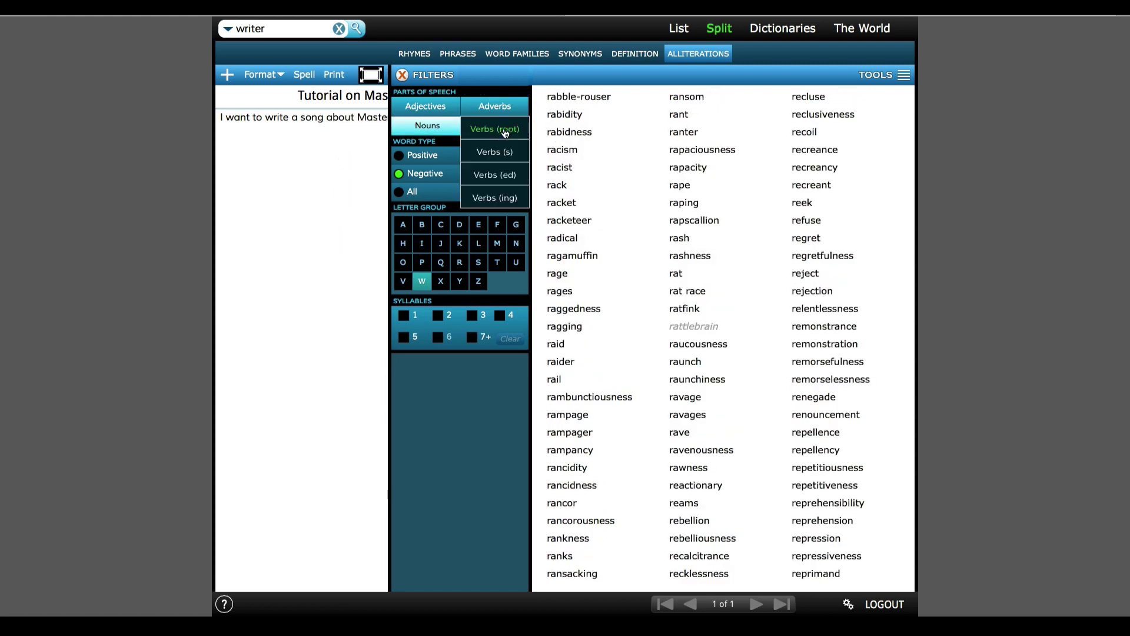
left_click(498, 176)
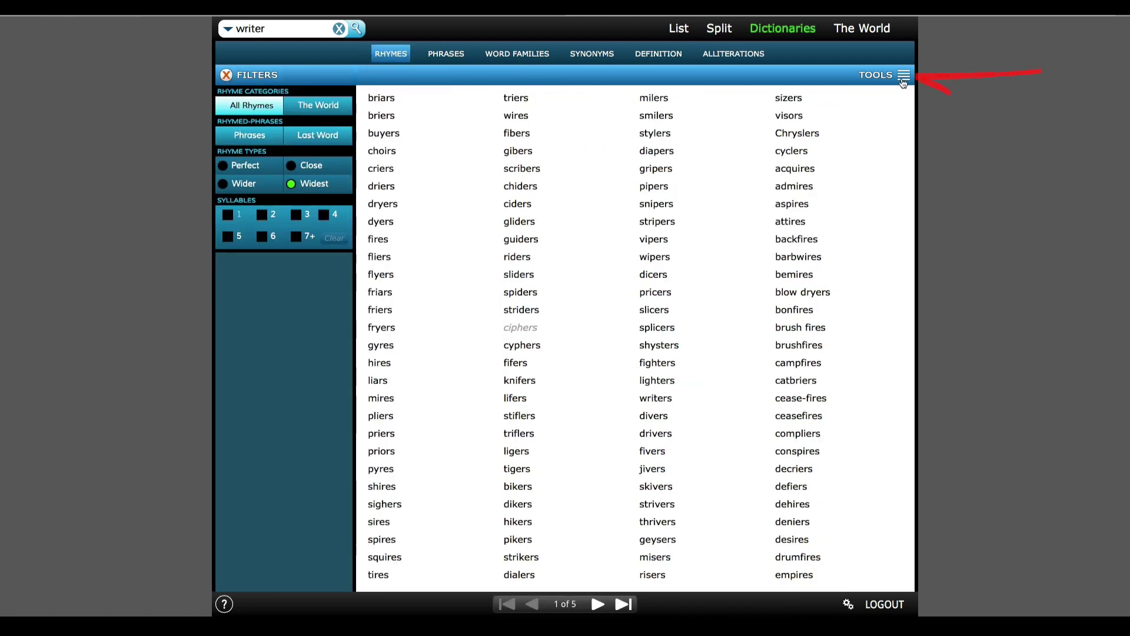
Step: Jot 'blah blah blah yellow' on the sketchpad
left_click(903, 82)
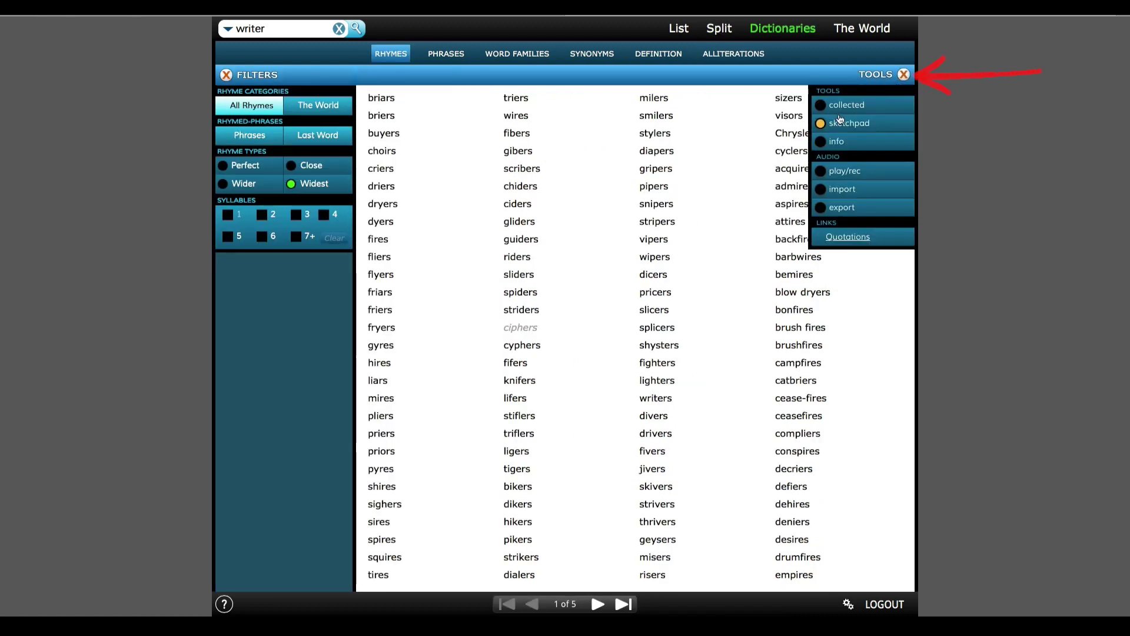
left_click(825, 127)
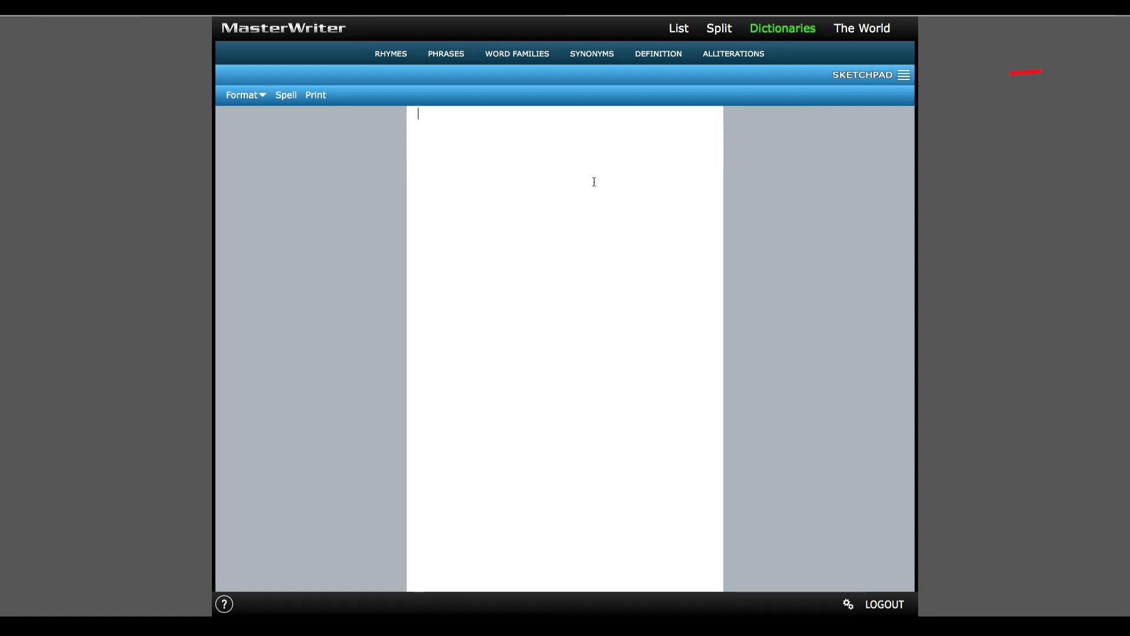
type("blah blah blah yellow")
Step: Set the song info to key C, length 4:05 and BPM 126
left_click(904, 75)
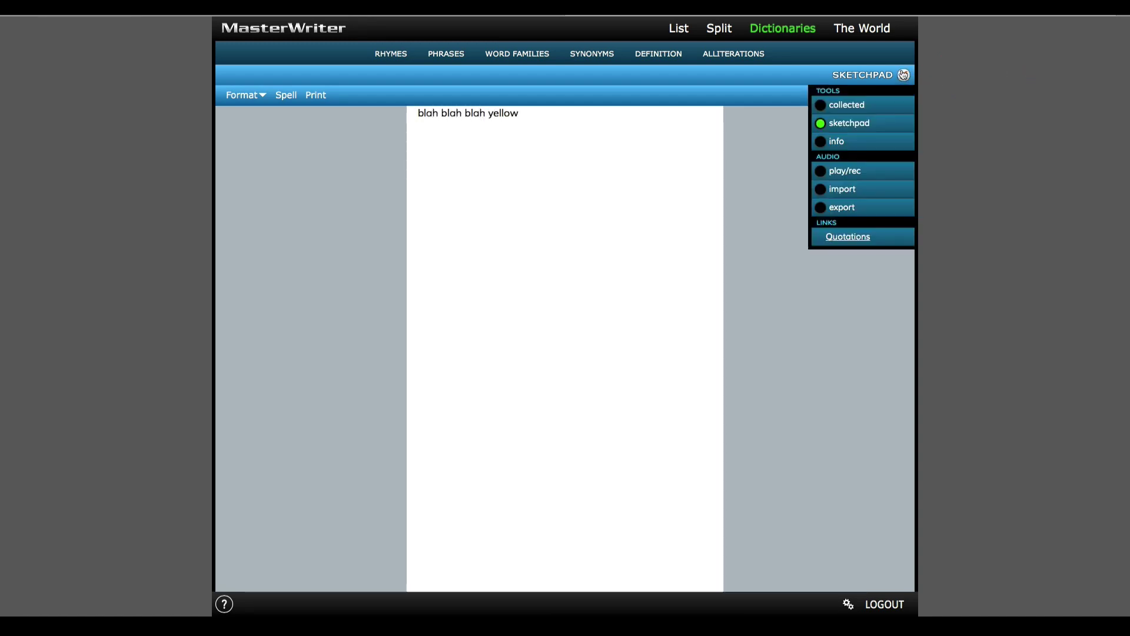
left_click(849, 140)
left_click(279, 529)
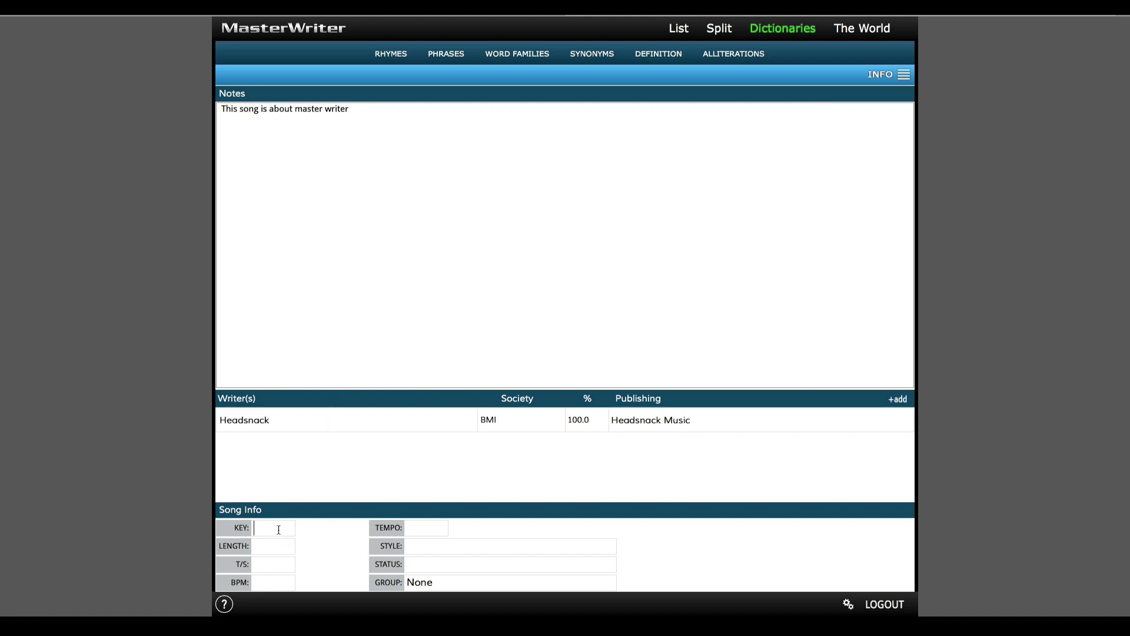
left_click(272, 546)
type("4:05")
left_click(277, 583)
type("126")
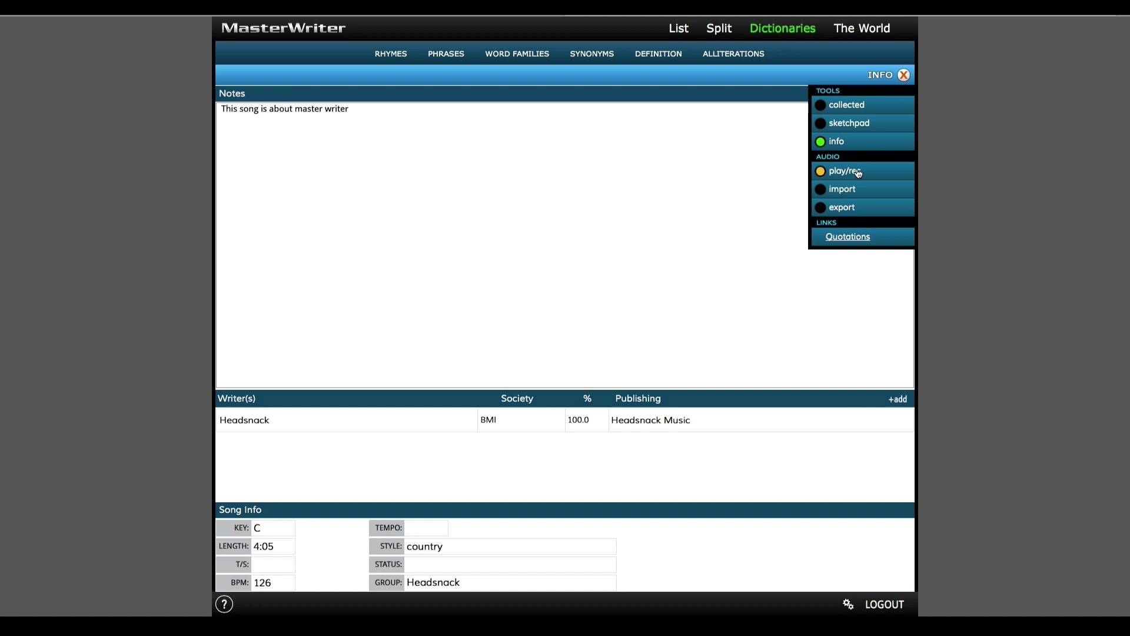
Step: Open the play/rec panel, then the Quotations website from the song tools
left_click(848, 171)
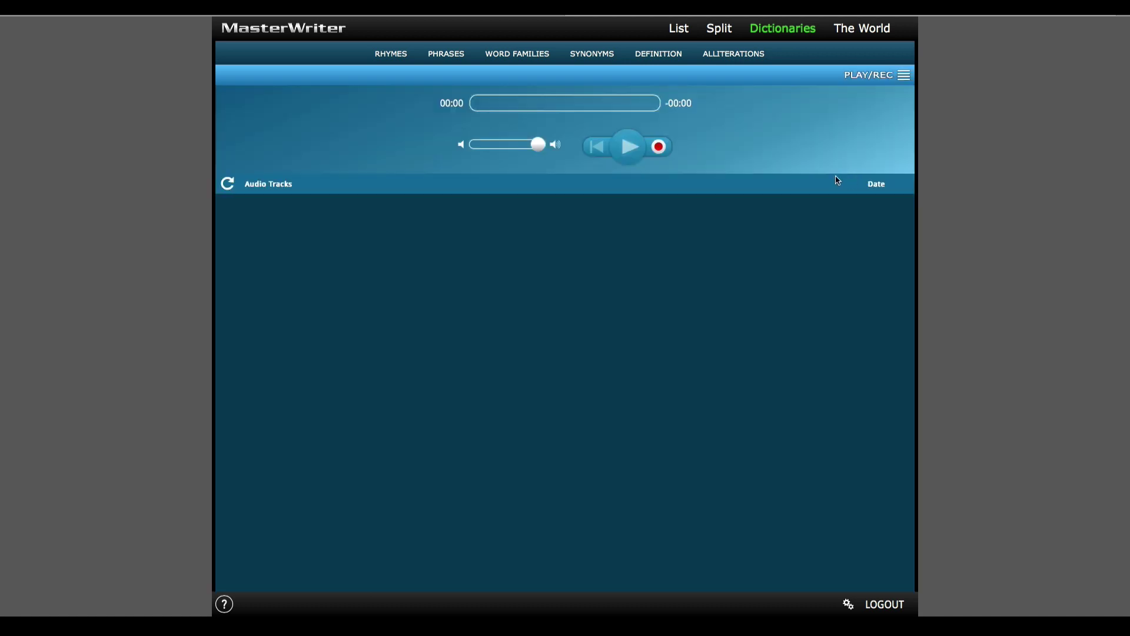
left_click(902, 78)
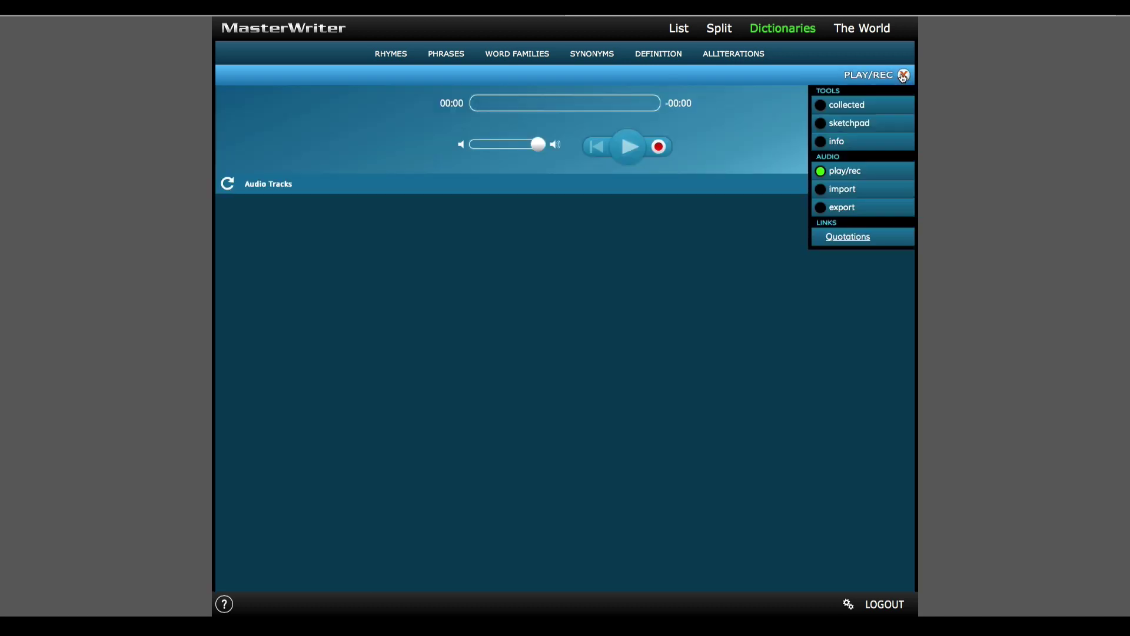
left_click(843, 238)
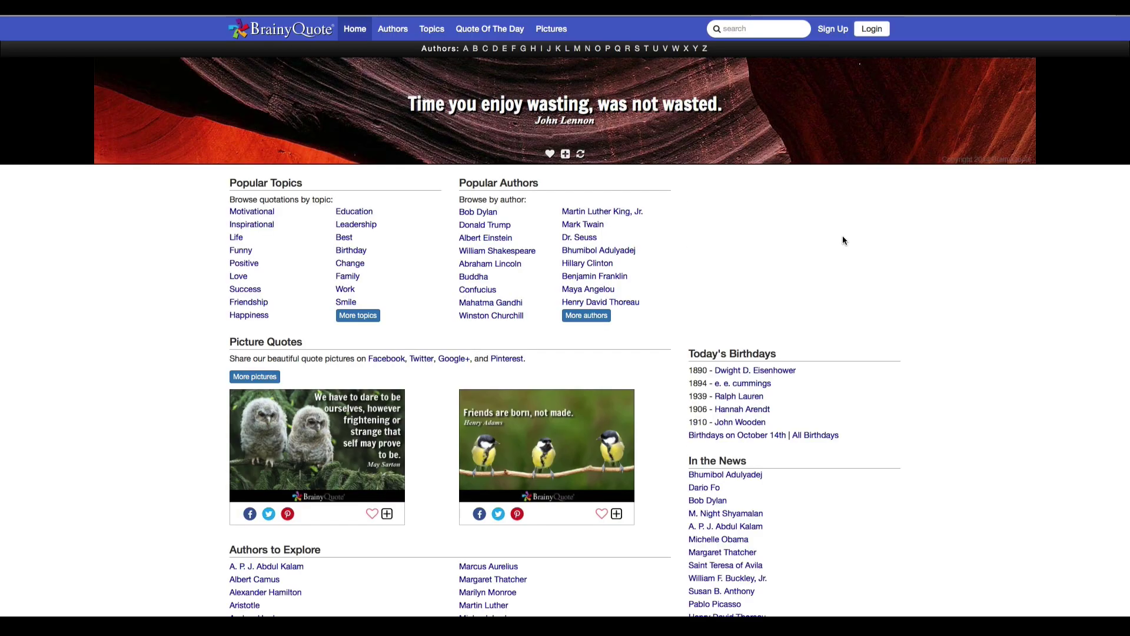
Step: Search BrainyQuote for 'writer' and scroll through the matching quotes
left_click(755, 31)
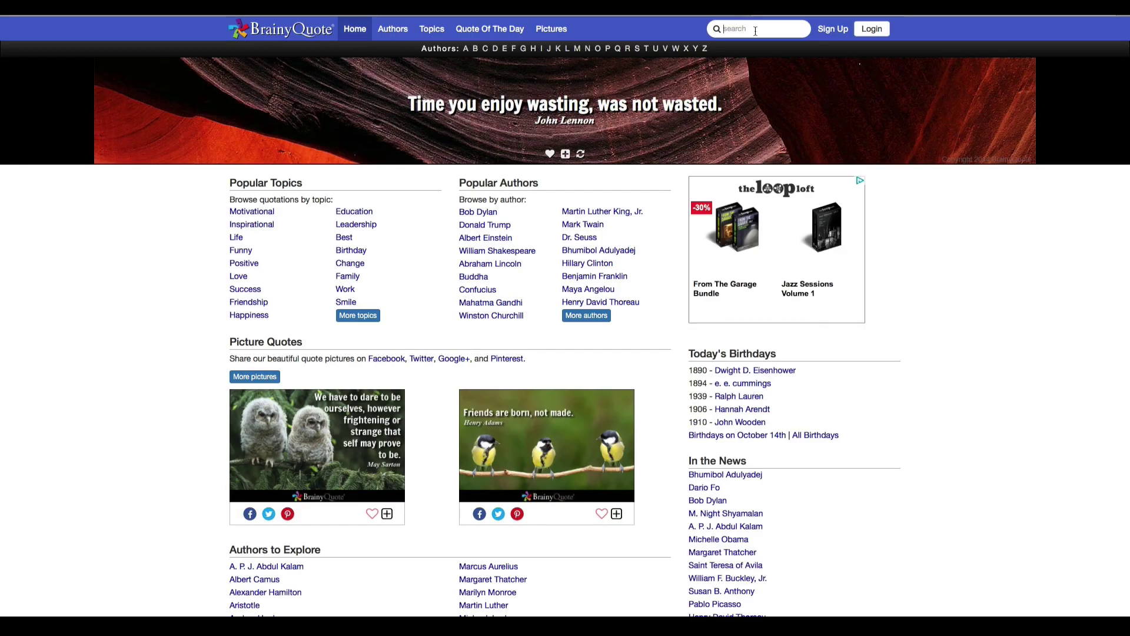
type("writer")
key("Return")
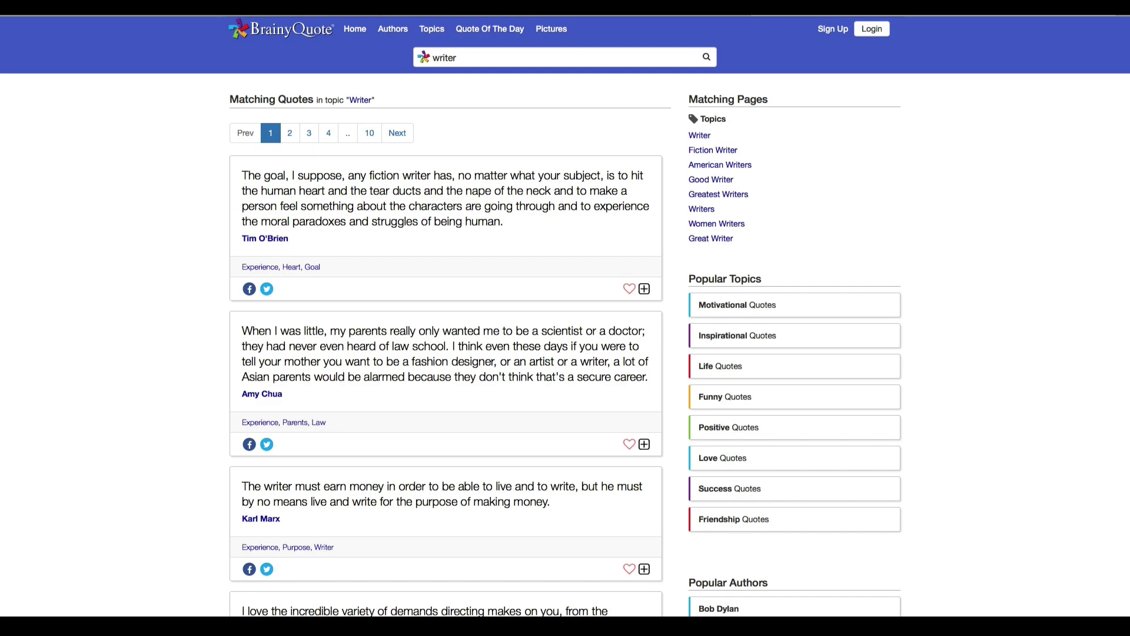
scroll(546, 256, "down", 6)
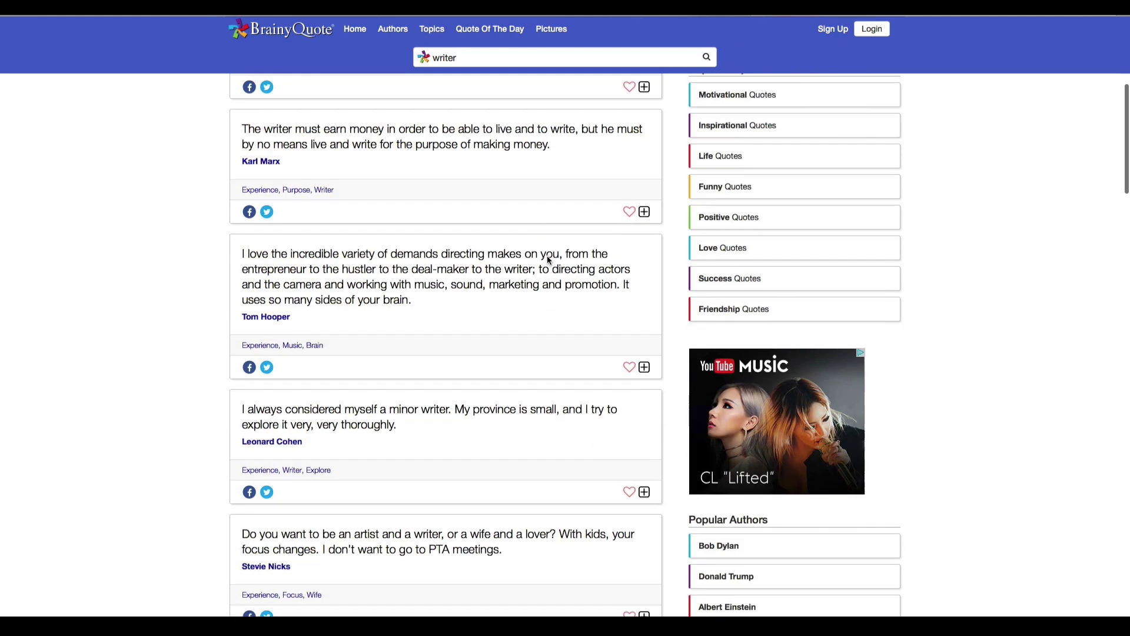
scroll(547, 255, "down", 3)
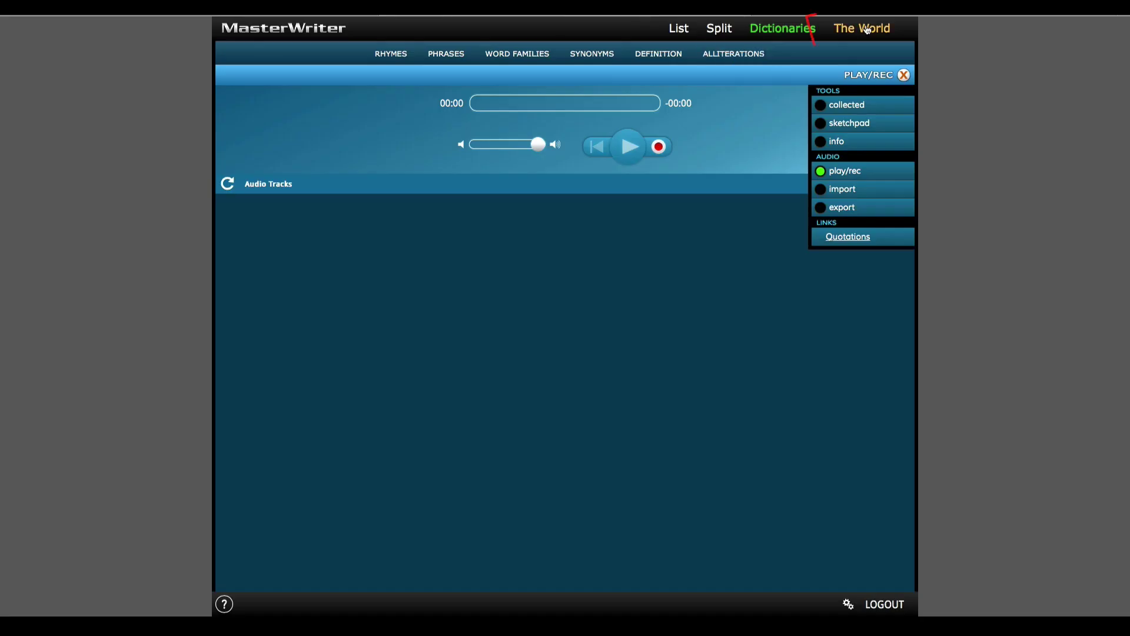
Step: Browse The World's People lists and collect Run D.M.C. from the Rock & Roll Hall of Fame
left_click(867, 29)
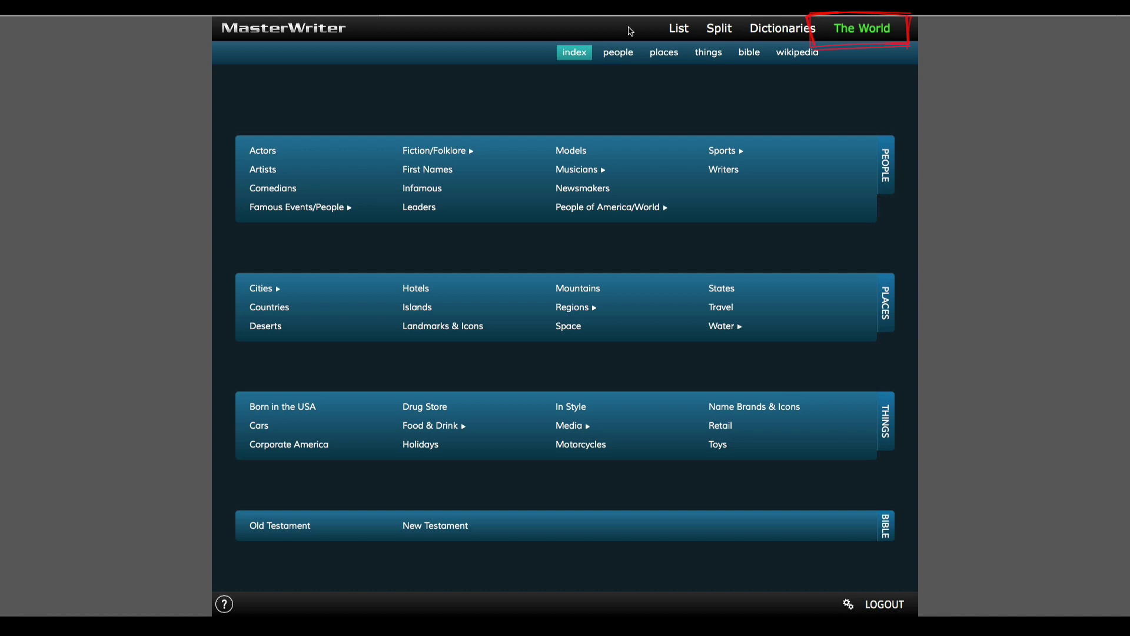
left_click(263, 189)
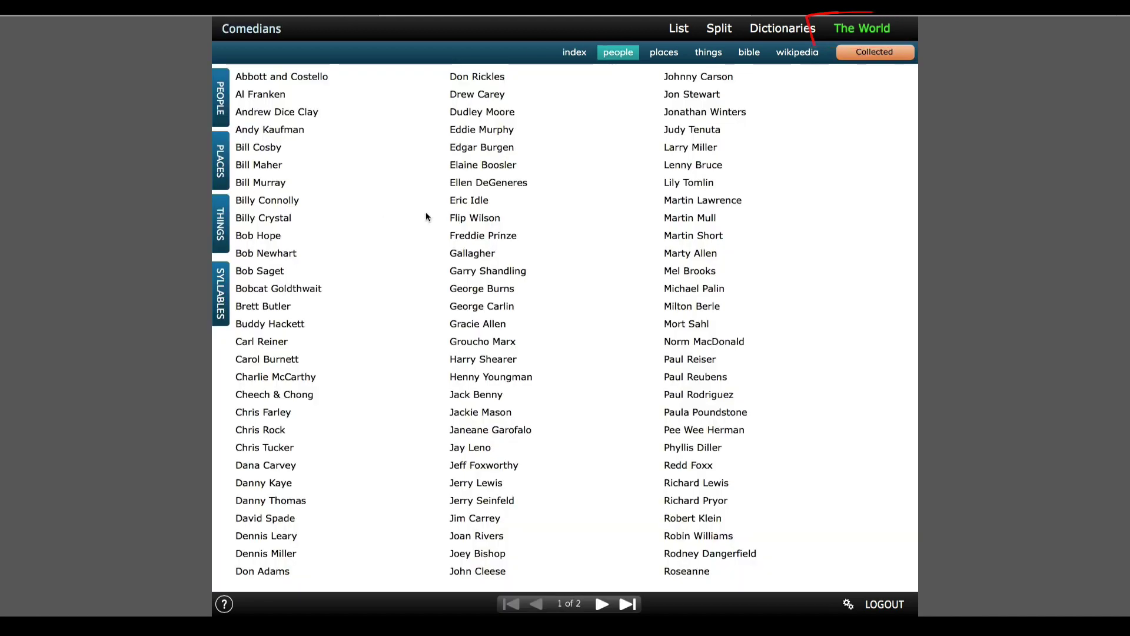
mouse_move(227, 100)
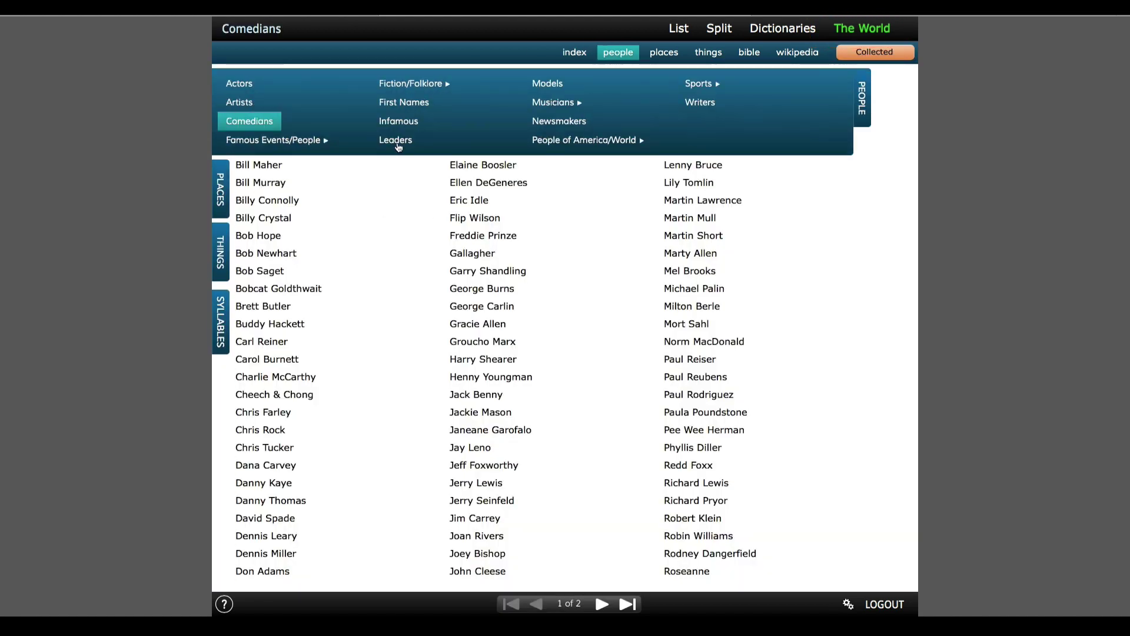
left_click(412, 122)
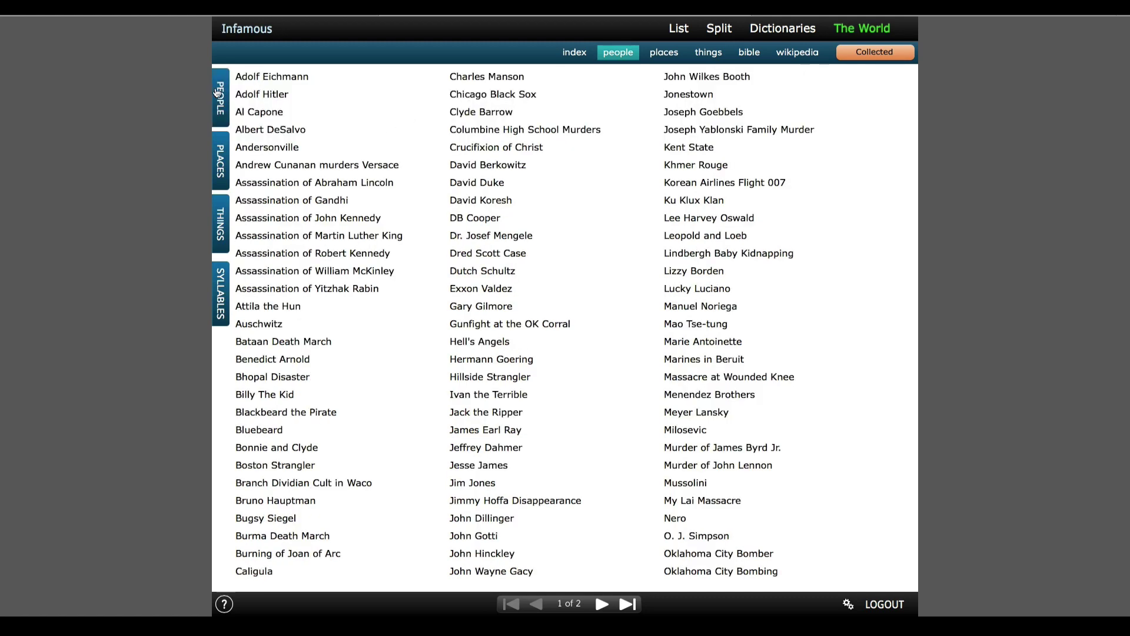
mouse_move(219, 95)
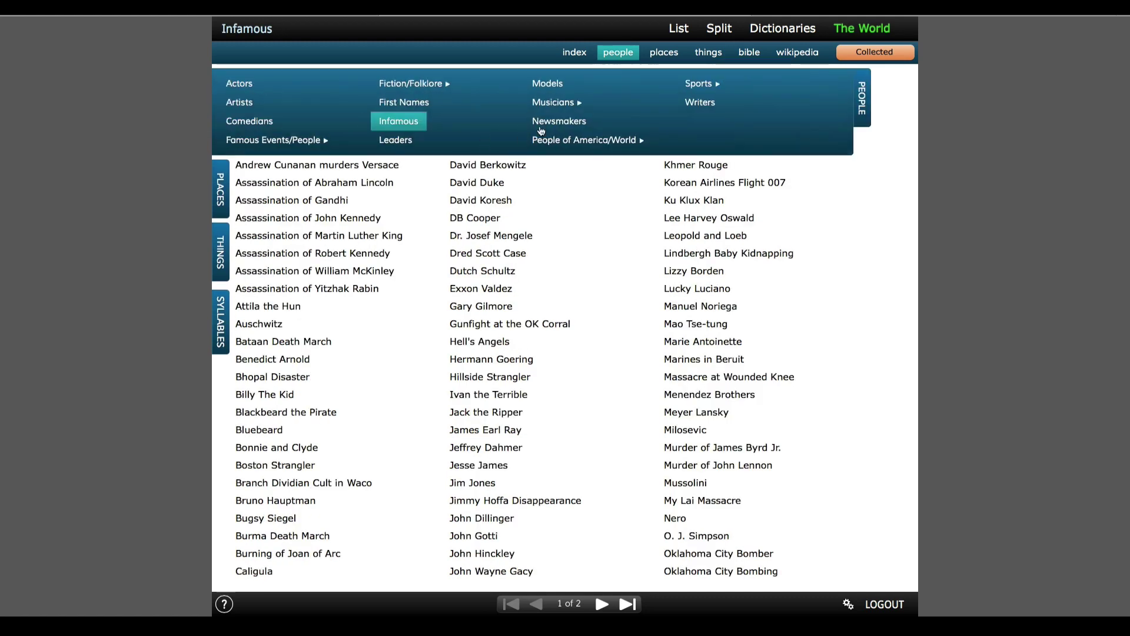
left_click(559, 105)
left_click(580, 253)
scroll(587, 305, "down", 1)
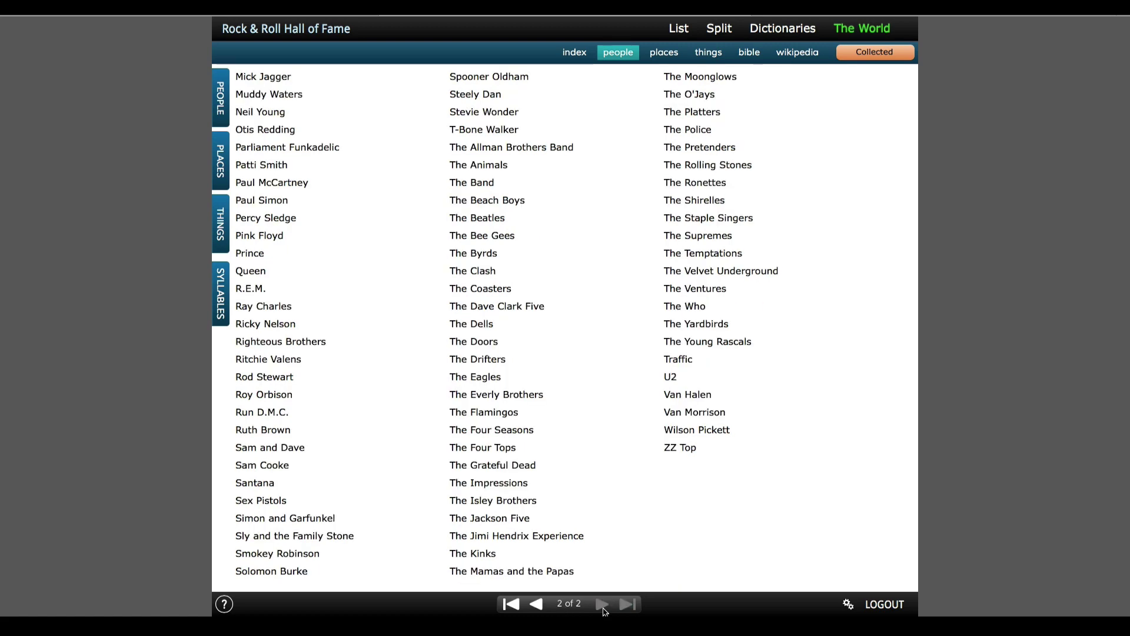
left_click(264, 411)
Step: Collect Blue Ridge Mountains from Places > Mountains and a verse from Titus
mouse_move(676, 56)
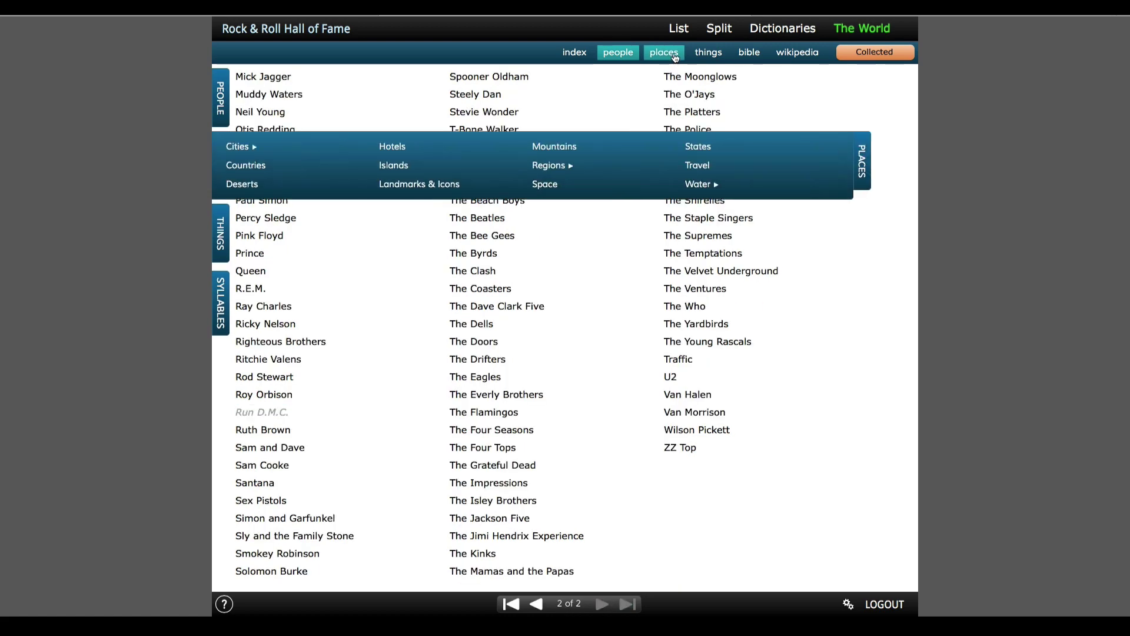
left_click(564, 145)
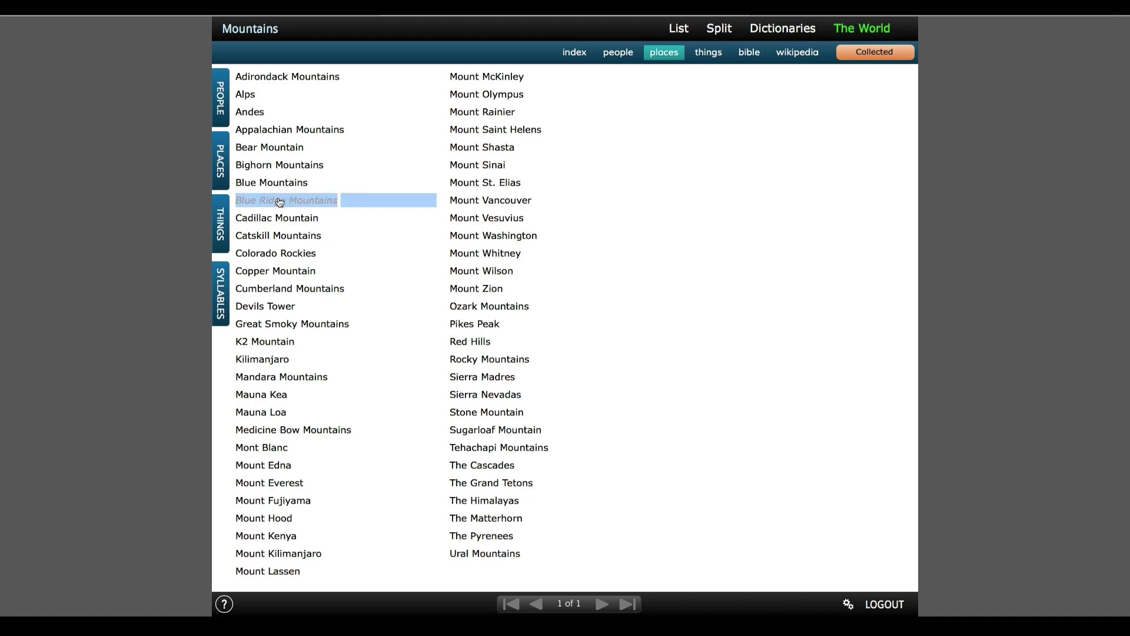
left_click(758, 56)
left_click(342, 102)
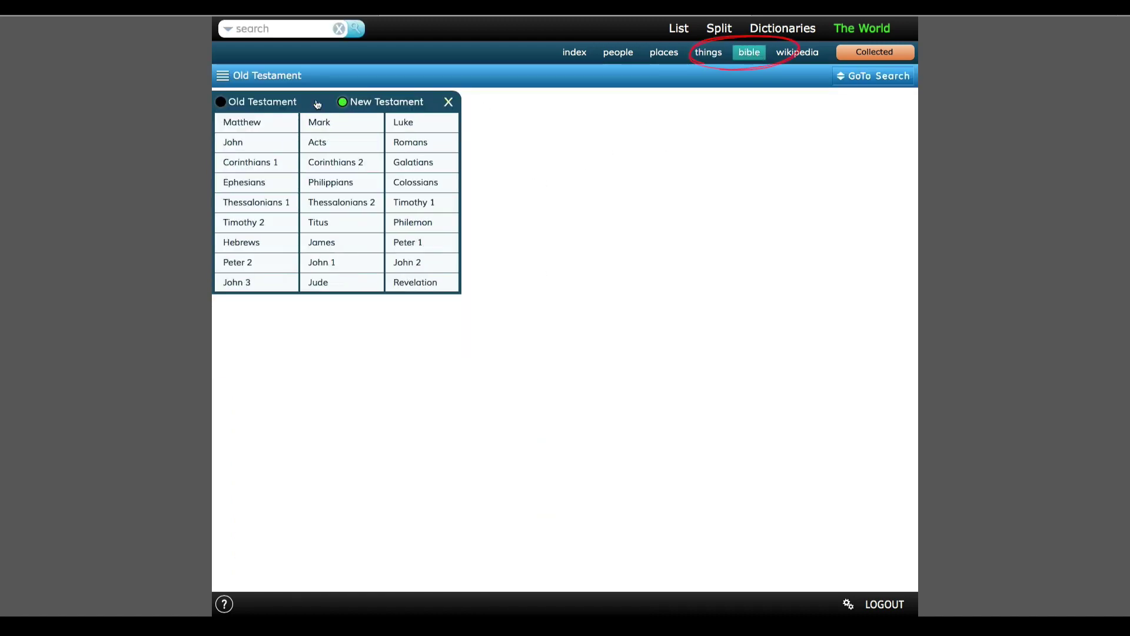
left_click(334, 228)
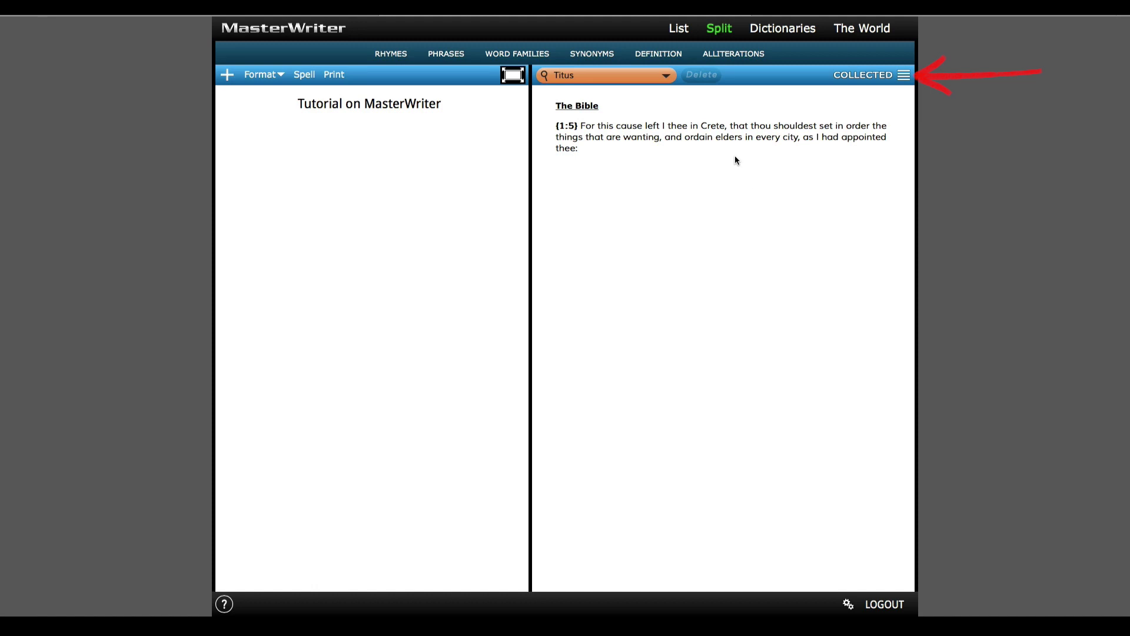
Step: Step the Collected list through writer, Mountains, Rock & Roll Hall of Fame, and finally W
left_click(649, 82)
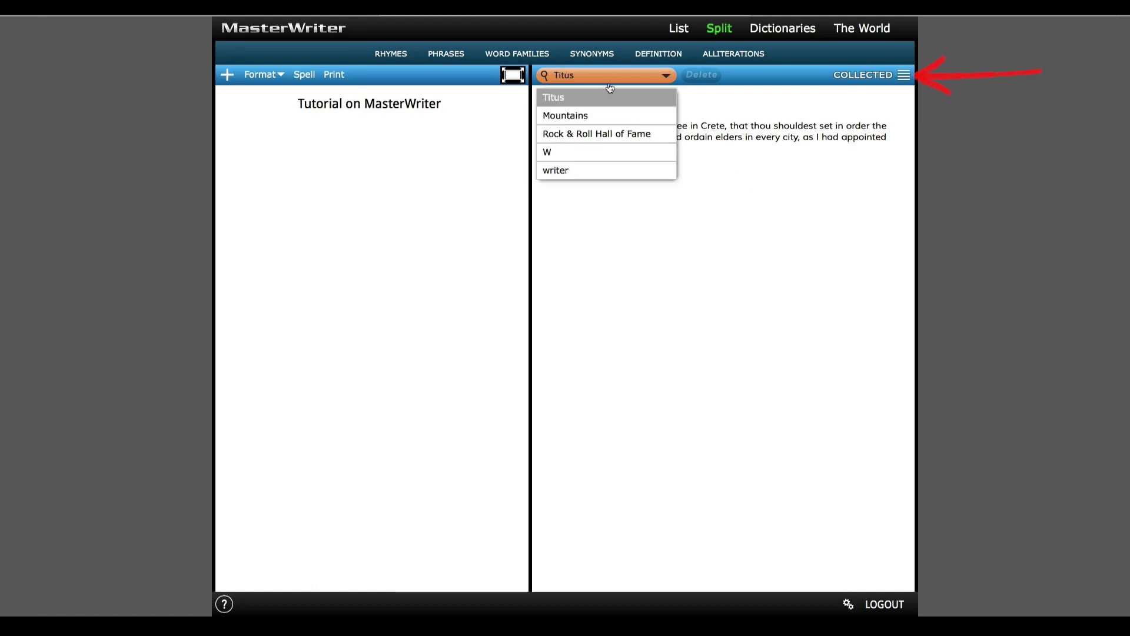
left_click(596, 170)
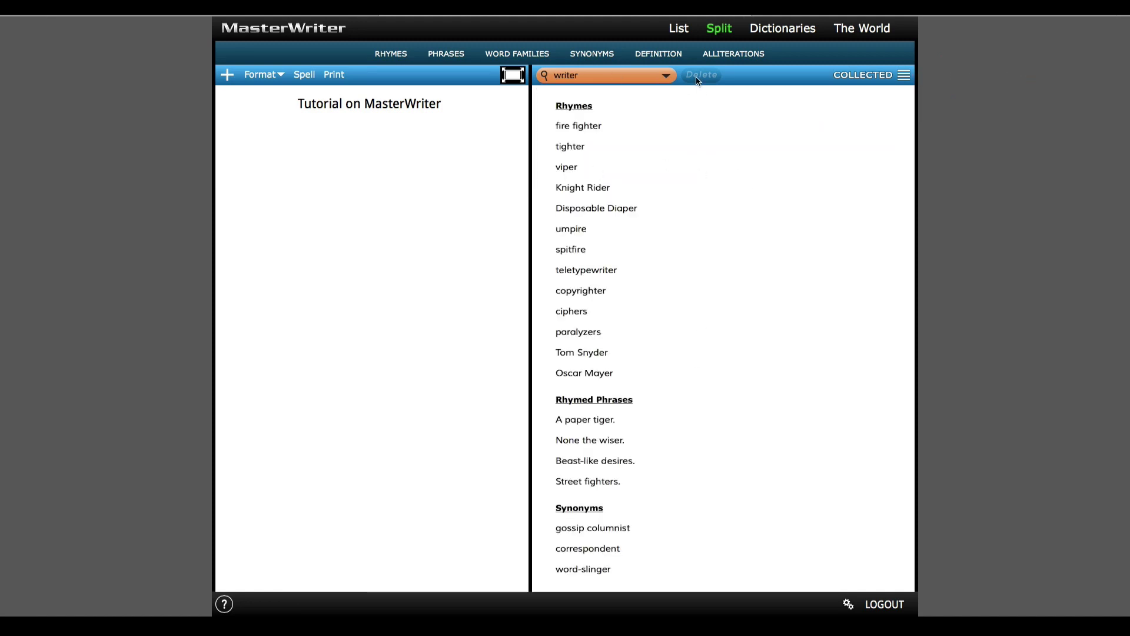
left_click(664, 79)
left_click(647, 113)
left_click(647, 82)
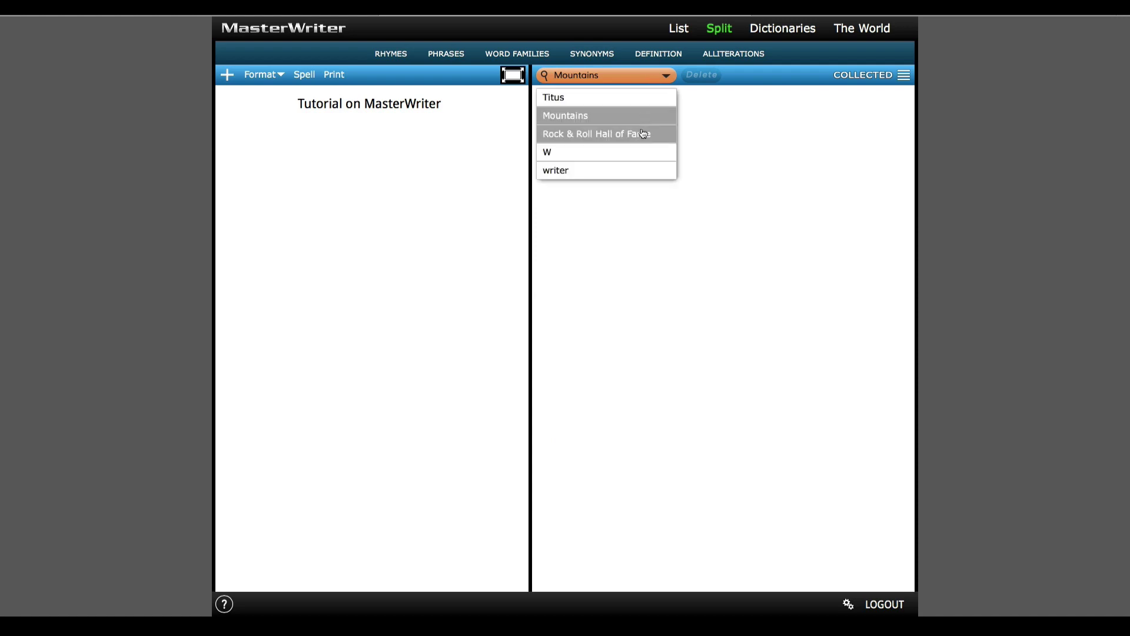
left_click(627, 133)
left_click(640, 77)
left_click(624, 152)
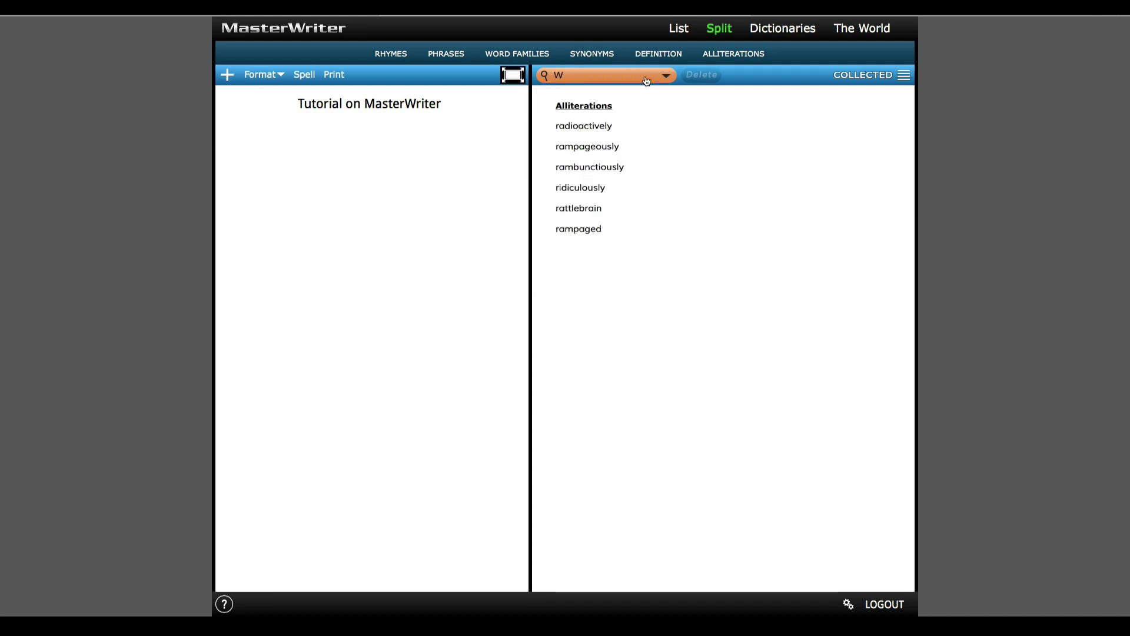